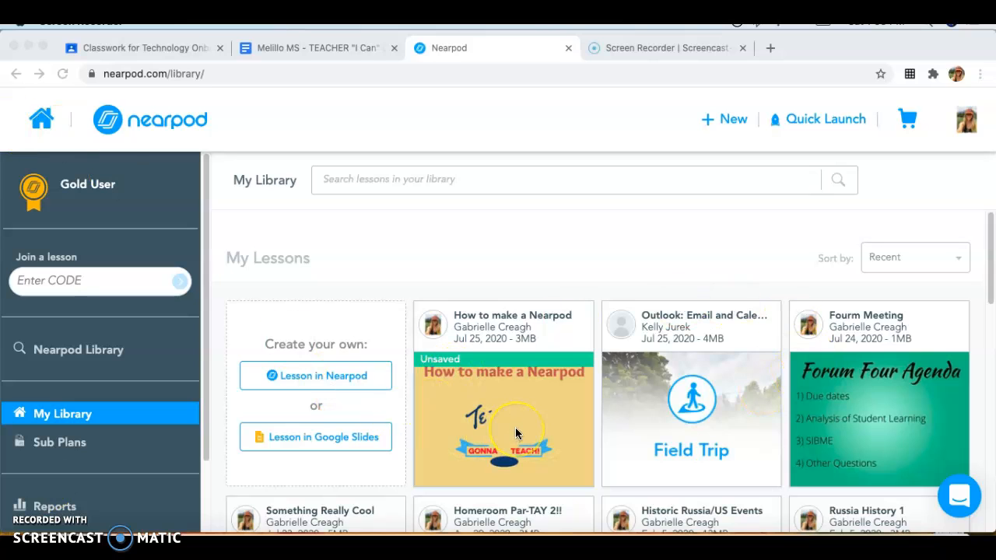
scroll(515, 434, down, 2)
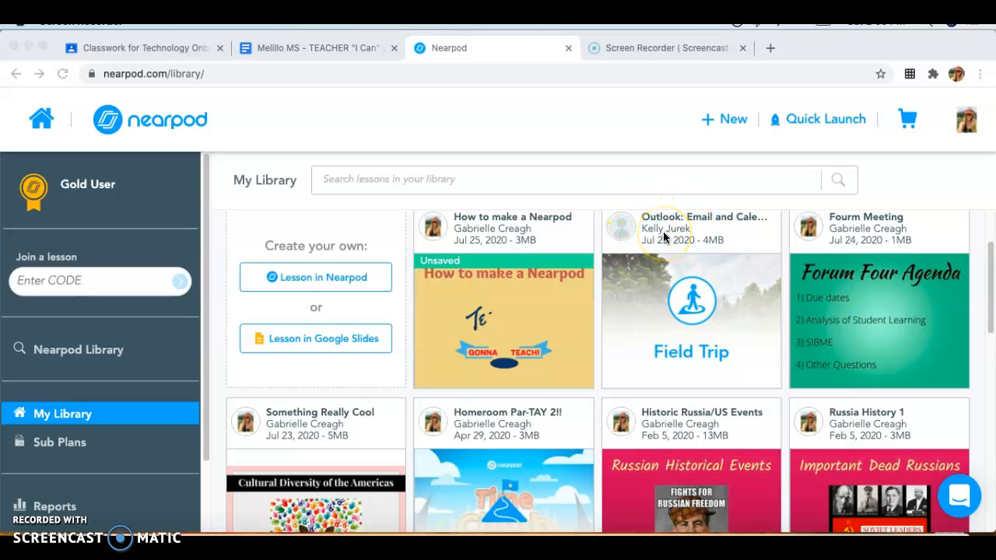
scroll(664, 236, down, 2)
scroll(663, 237, down, 1)
scroll(663, 237, up, 5)
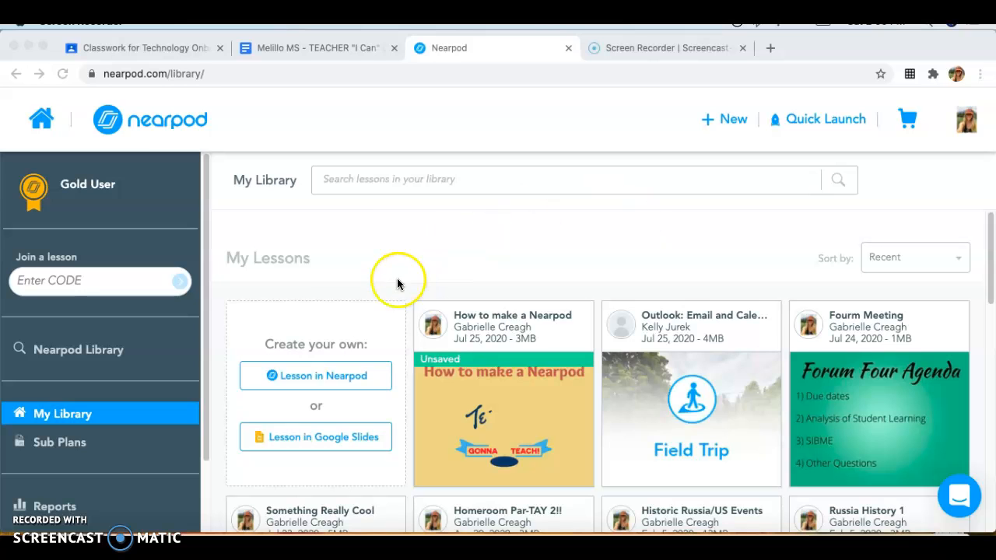
Step: Create a new lesson in Nearpod and title it "How to Make a Nearpod"
click(316, 378)
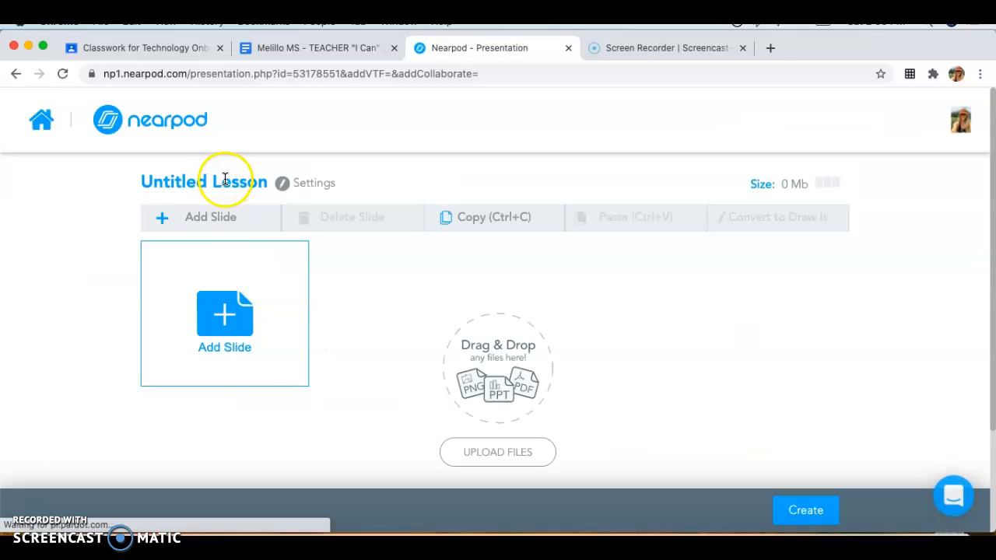
click(225, 180)
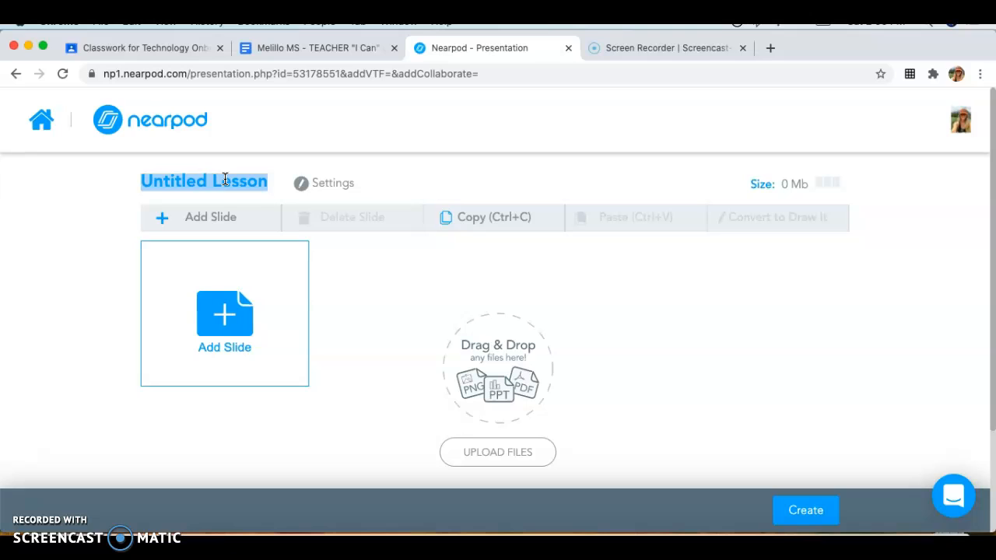
text(How to Make a Nearpod)
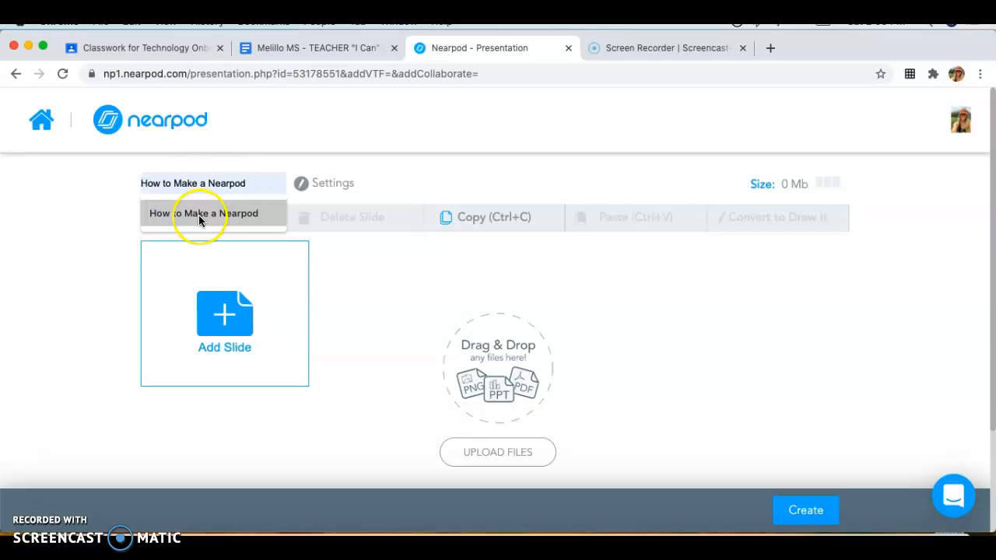
click(200, 215)
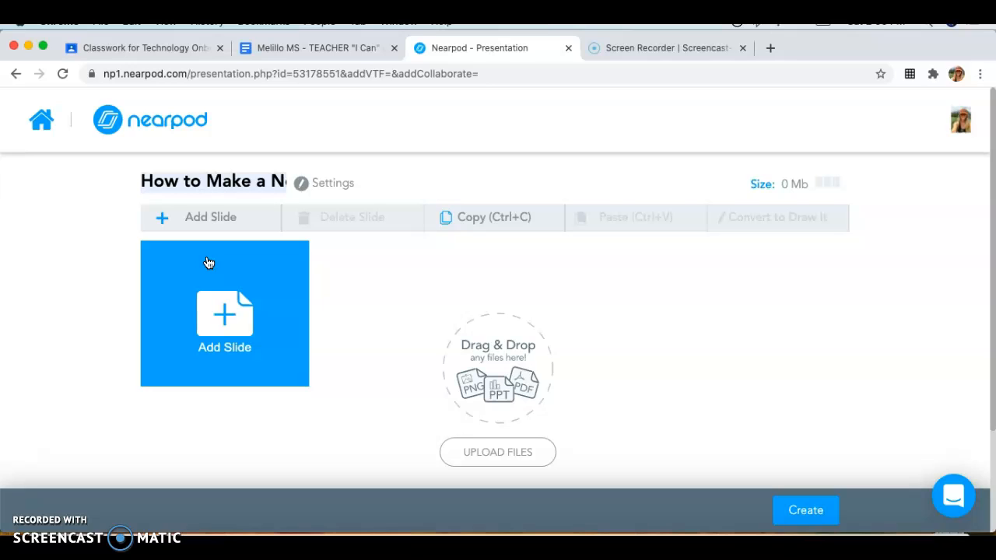
Step: Add a content slide to the lesson and give it the title "How to Build a Nearpod"
click(221, 299)
click(221, 303)
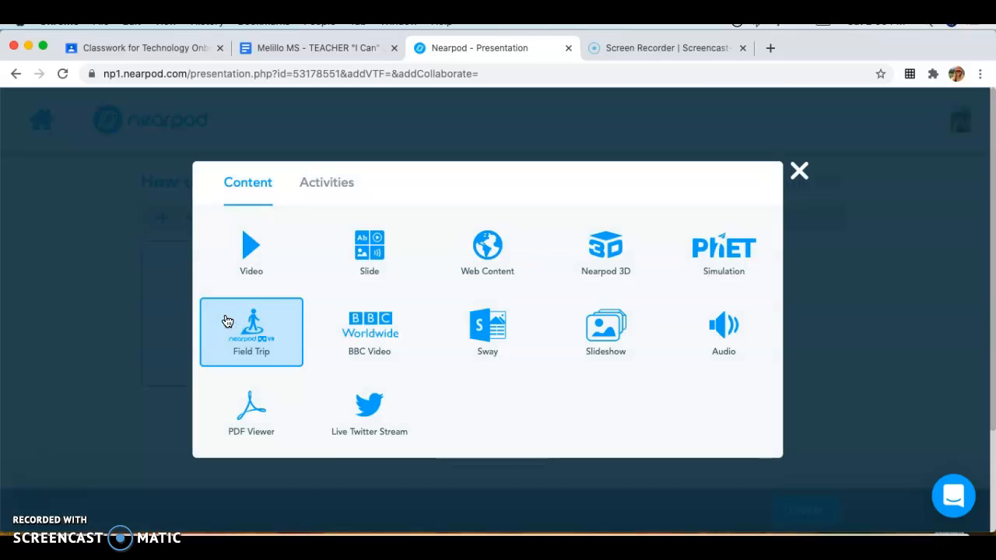
click(242, 296)
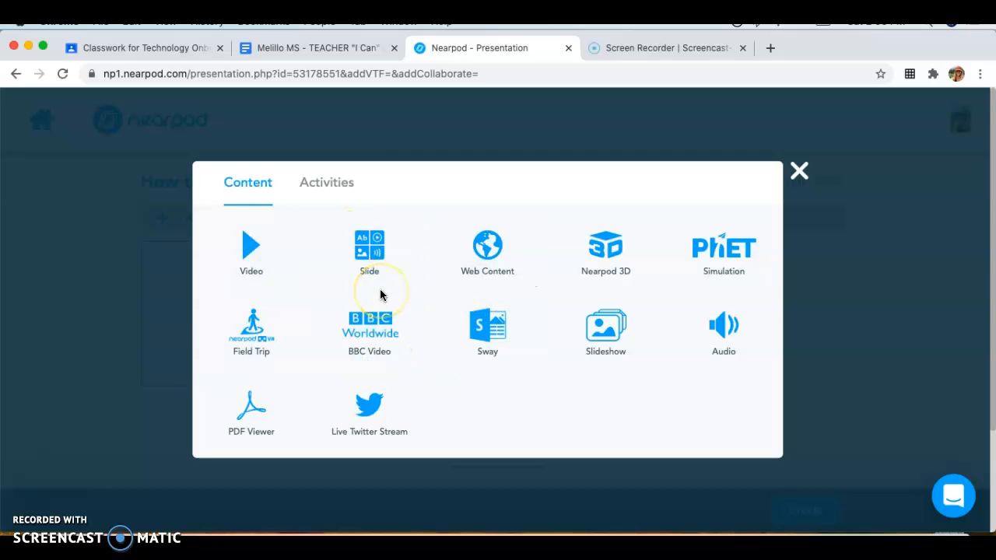
click(364, 227)
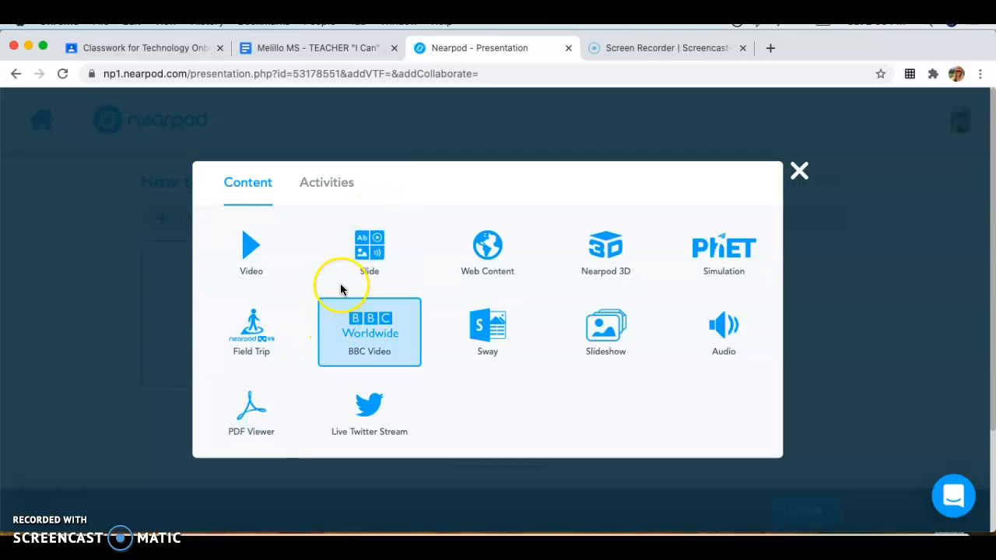
click(368, 251)
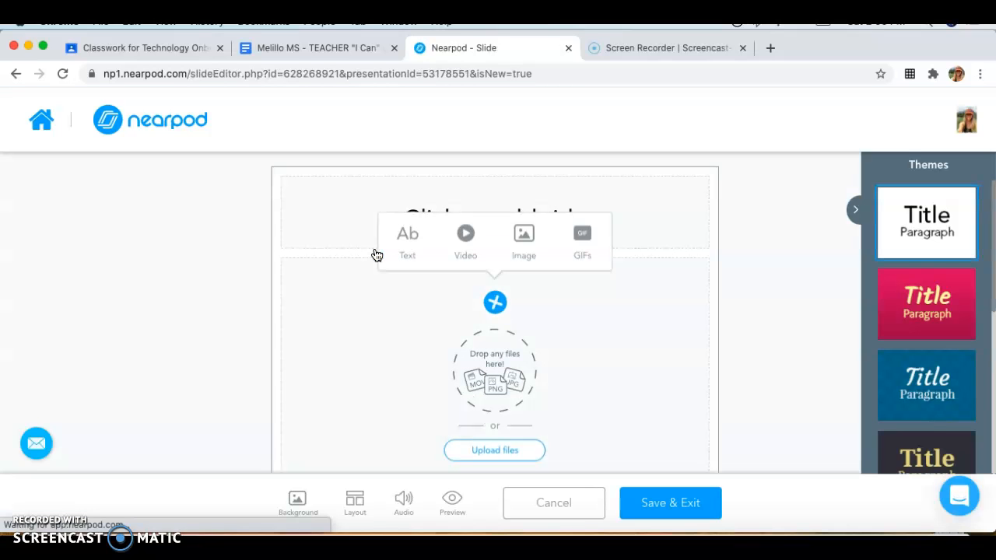
click(462, 199)
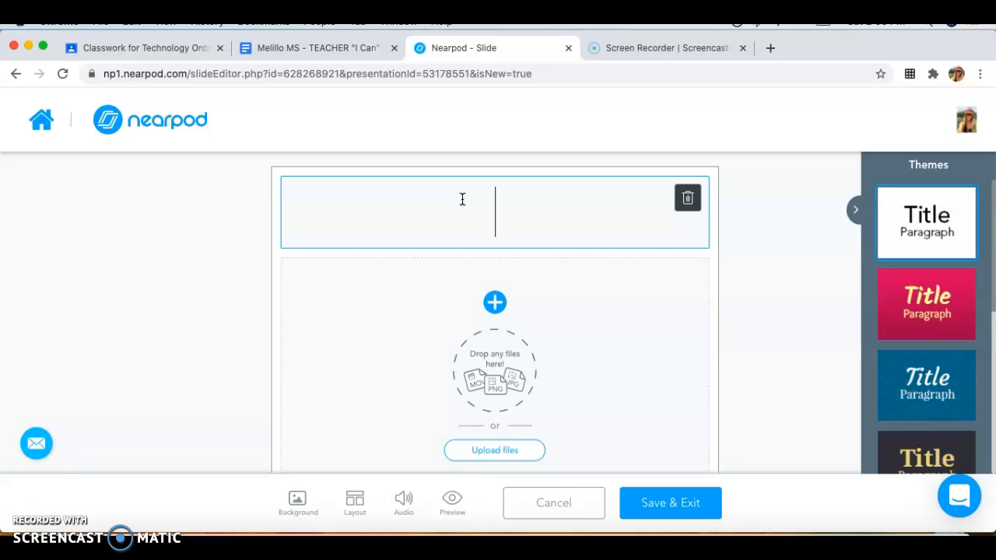
text(How to Buil)
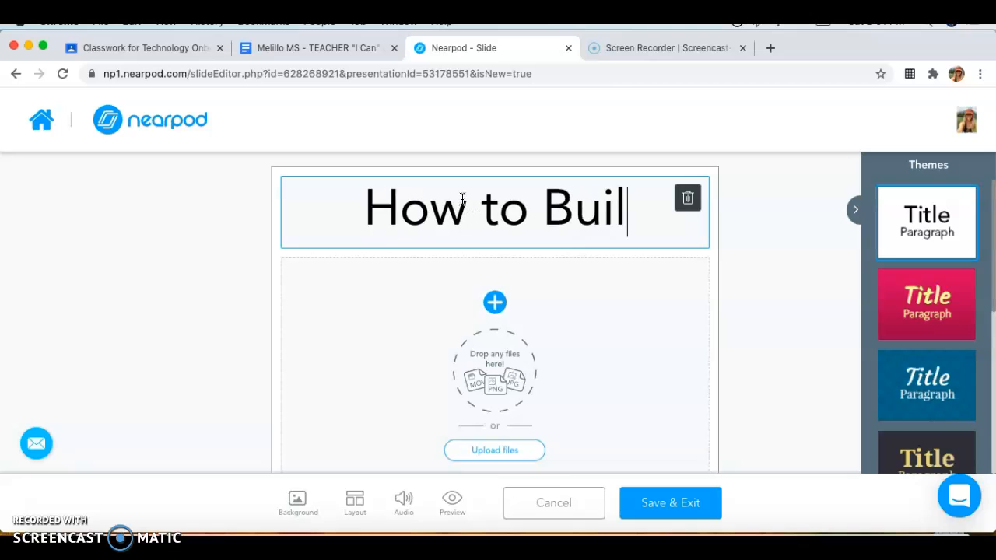
text(d a Nearpod)
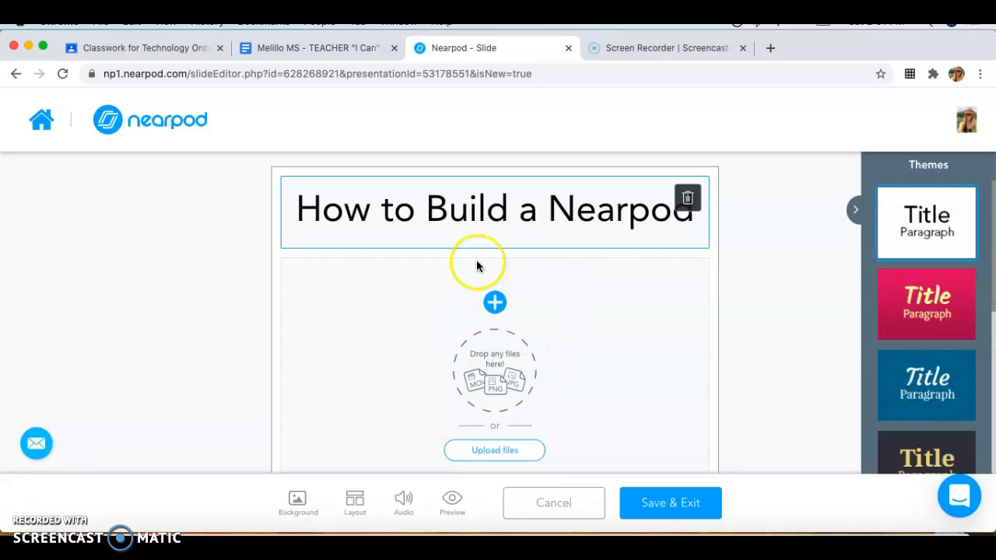
Step: Search the GIFs for "nearpod" and insert the "Gonna Teach!" GIF into the area below the slide title
click(494, 306)
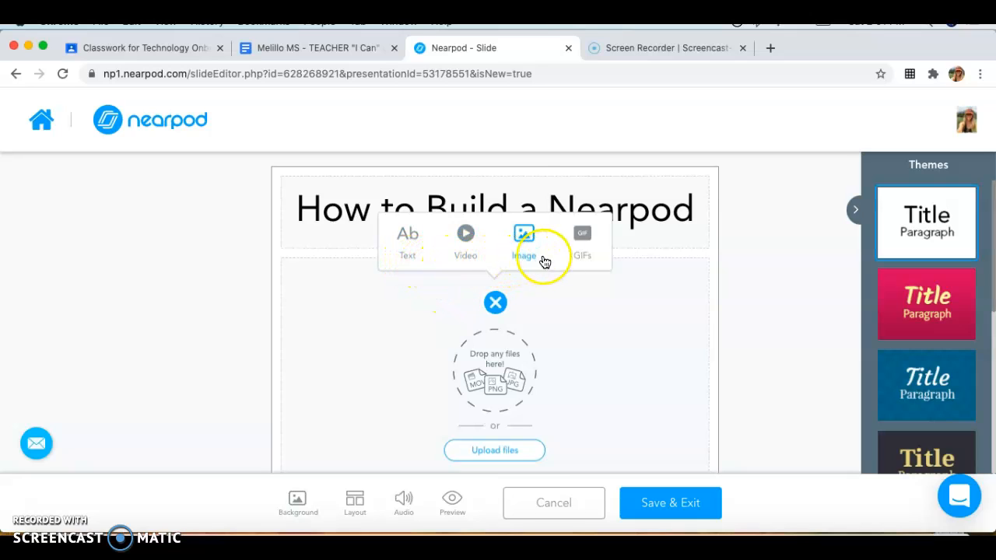
click(582, 243)
click(527, 181)
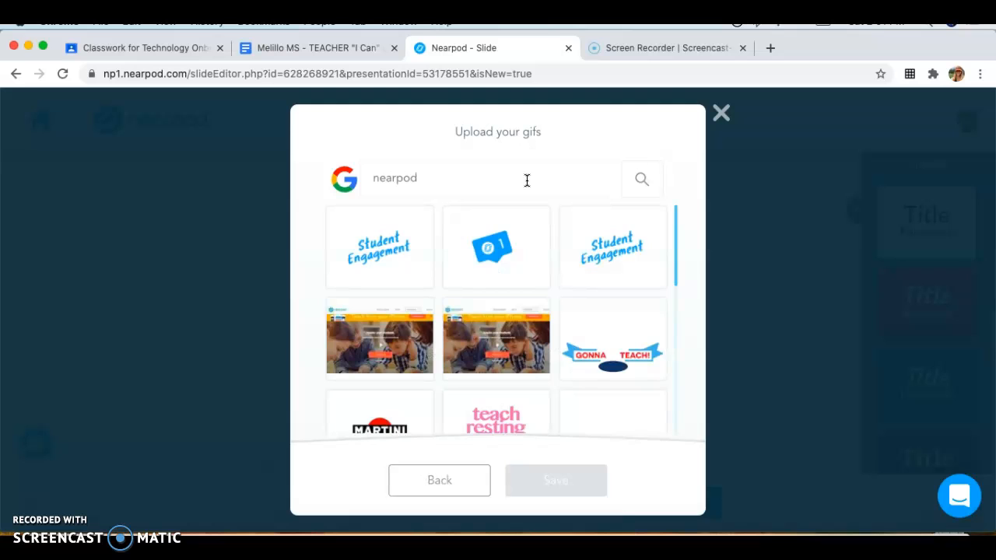
click(589, 348)
click(556, 479)
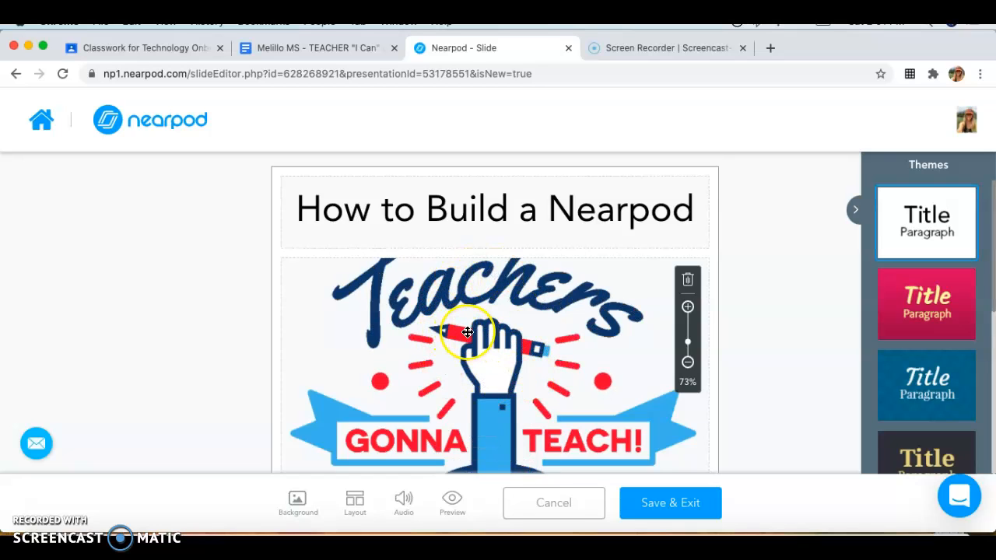
Step: Shrink the GIF below the title to 43% so the whole picture fits its frame
scroll(467, 333, down, 1)
scroll(455, 311, up, 1)
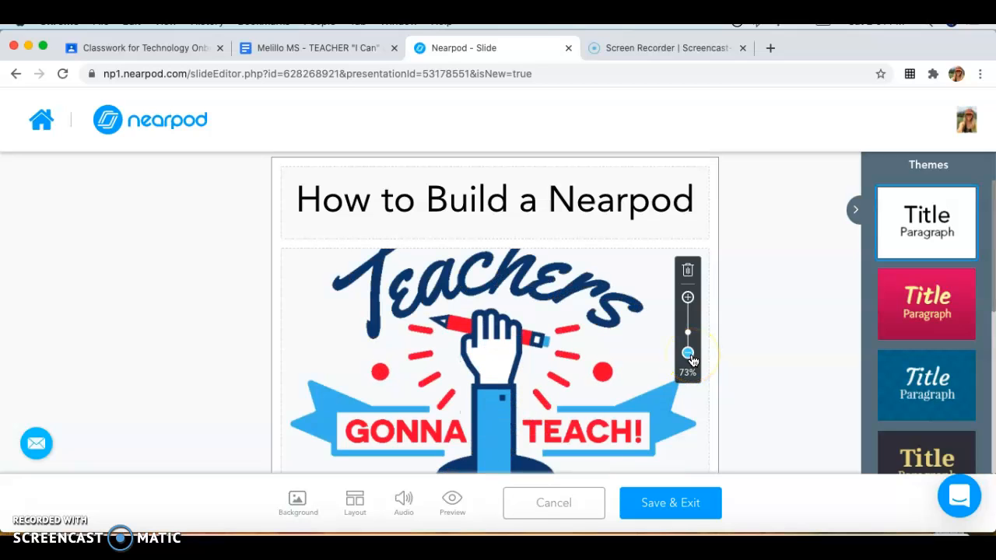
click(690, 355)
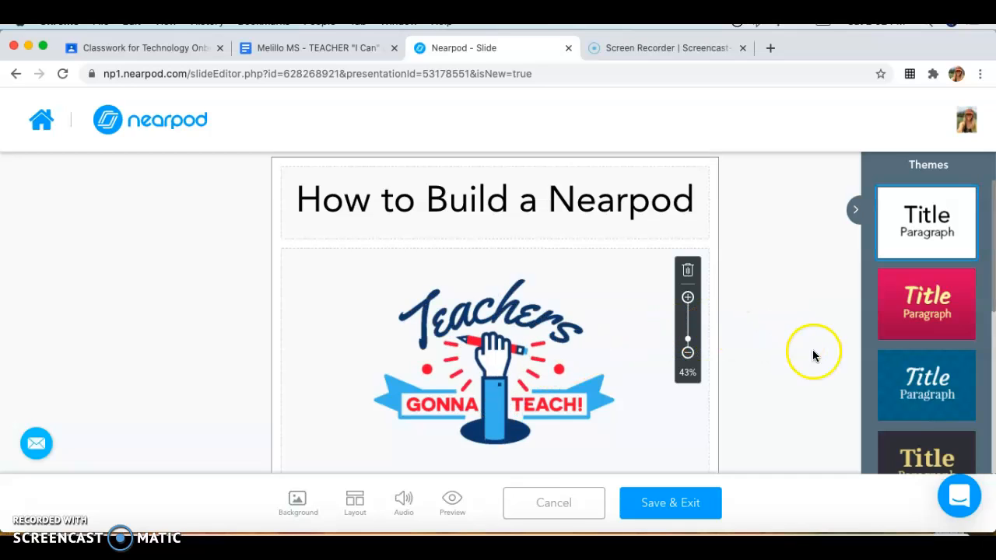
Step: Apply the orange theme to the slide, then save it and accept the theme change for the whole lesson
scroll(901, 355, down, 3)
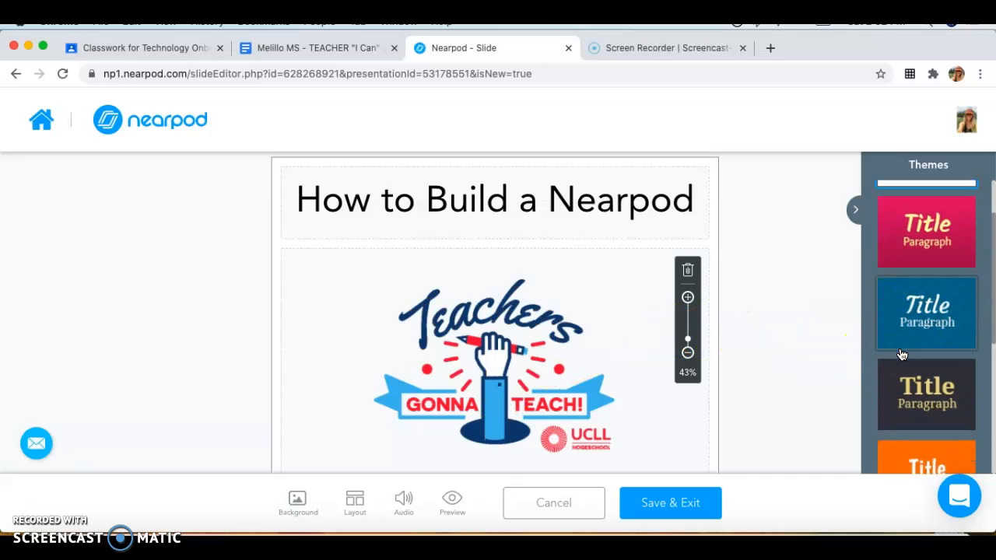
scroll(901, 355, down, 2)
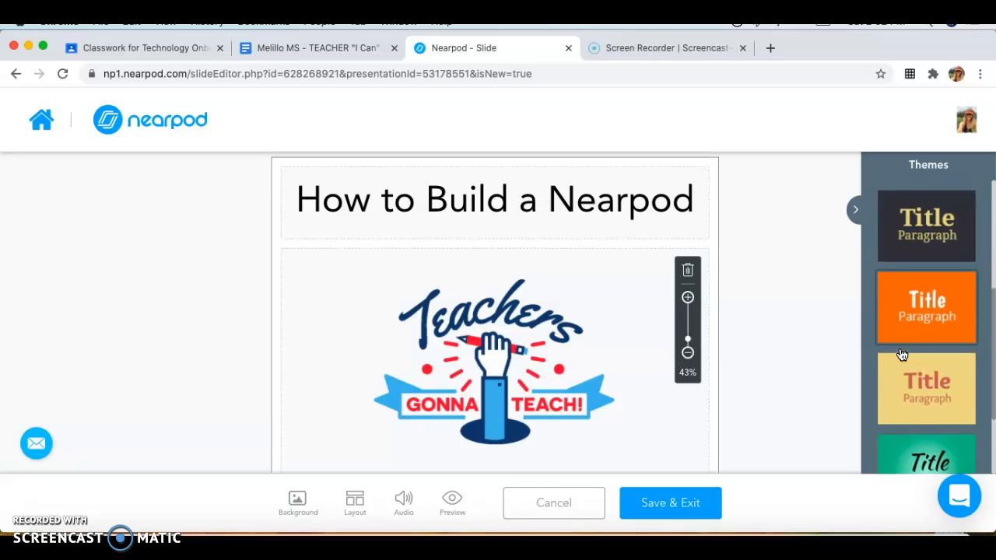
scroll(902, 355, down, 1)
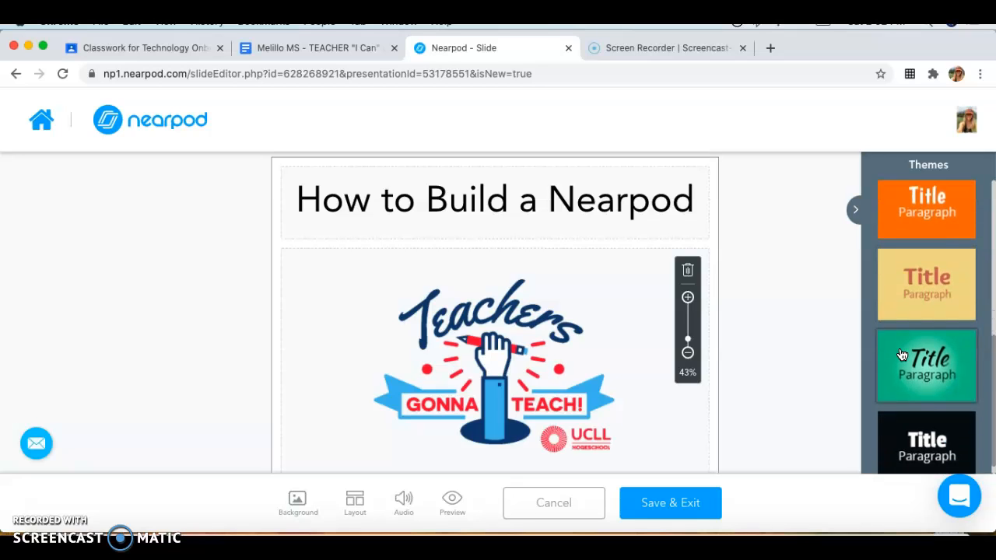
scroll(901, 355, up, 1)
scroll(901, 355, up, 2)
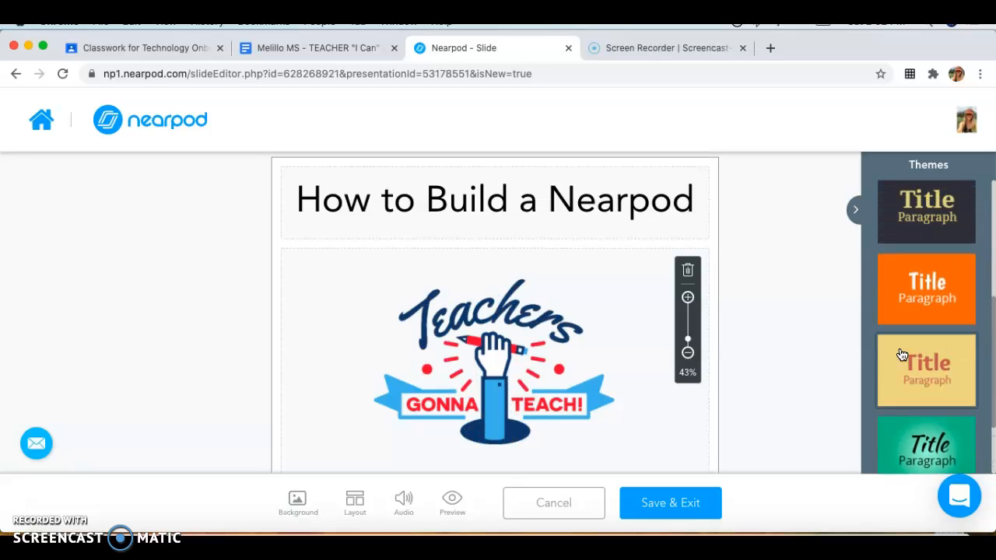
click(908, 320)
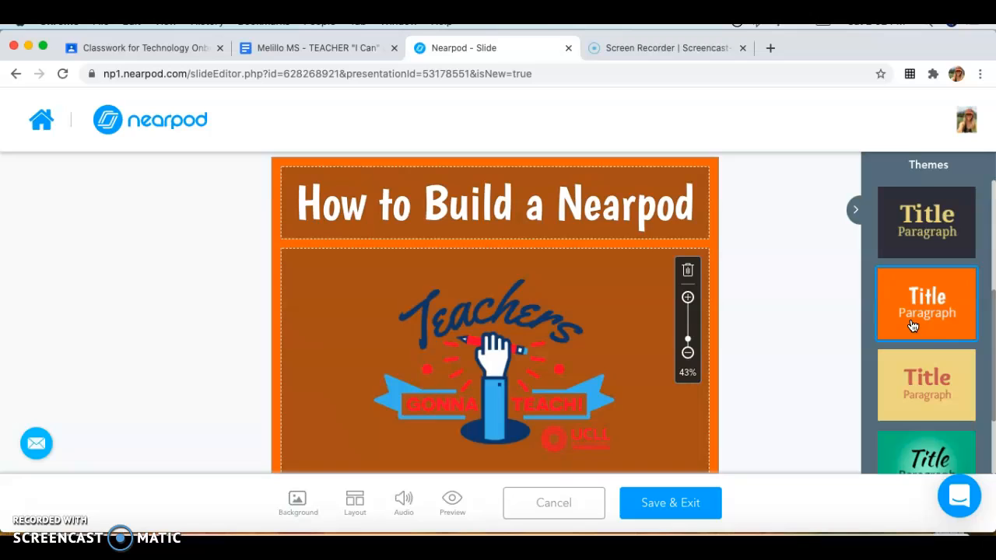
click(685, 504)
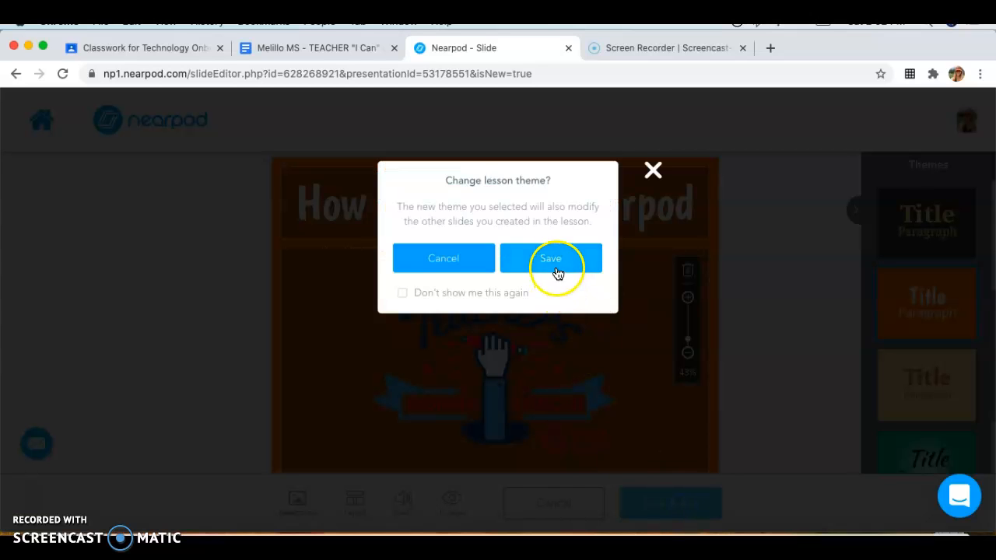
click(556, 271)
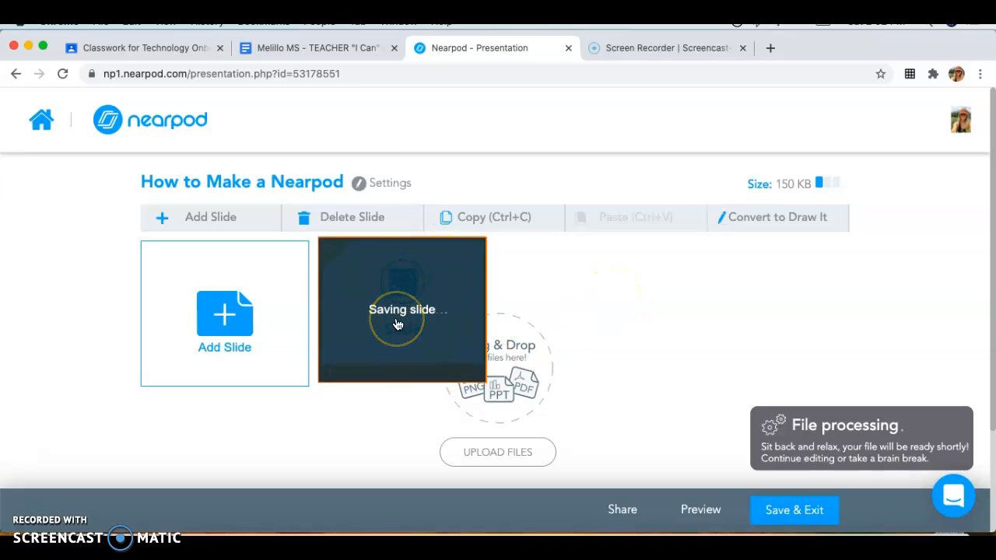
Step: Add a second content slide to the lesson and give it the title "Adding Videos"
click(246, 331)
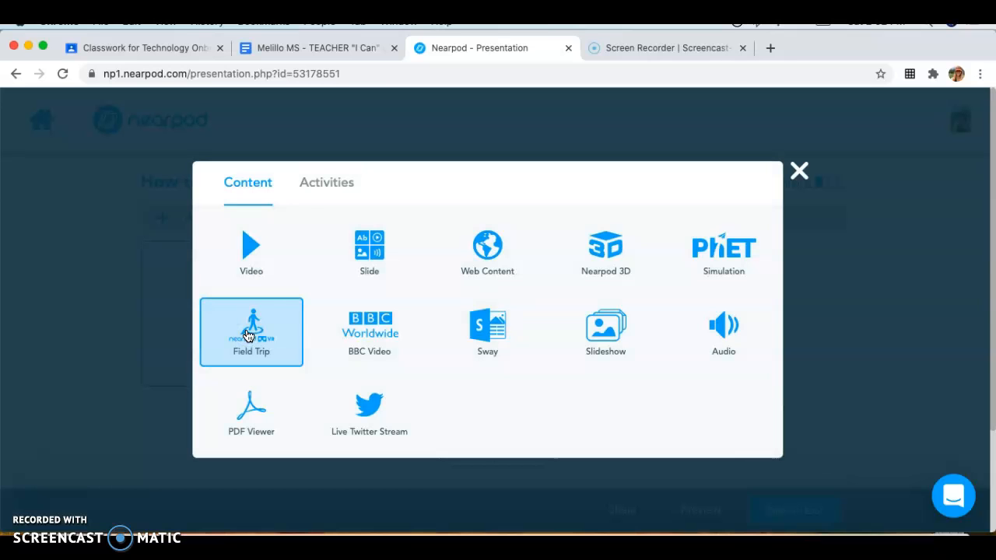
click(360, 253)
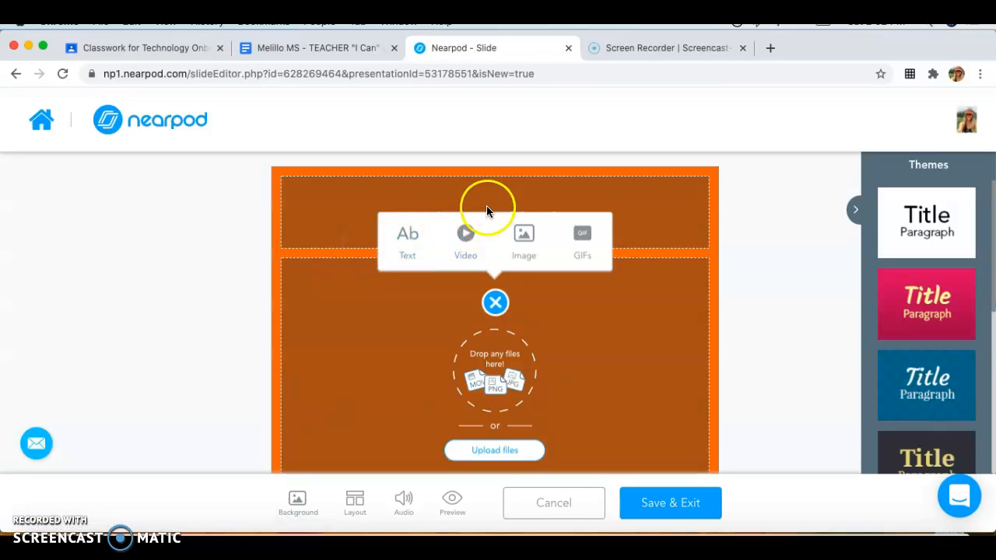
click(489, 197)
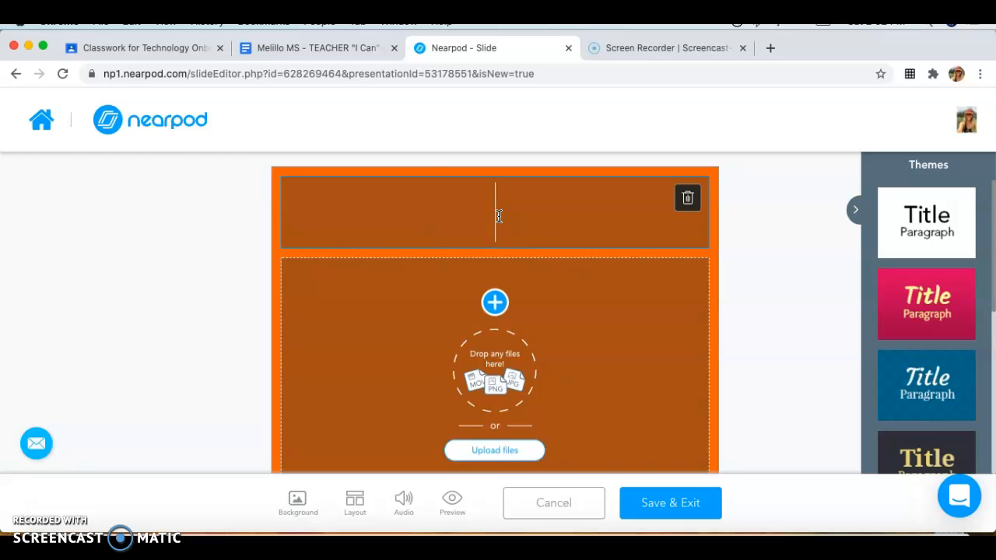
text(Adding )
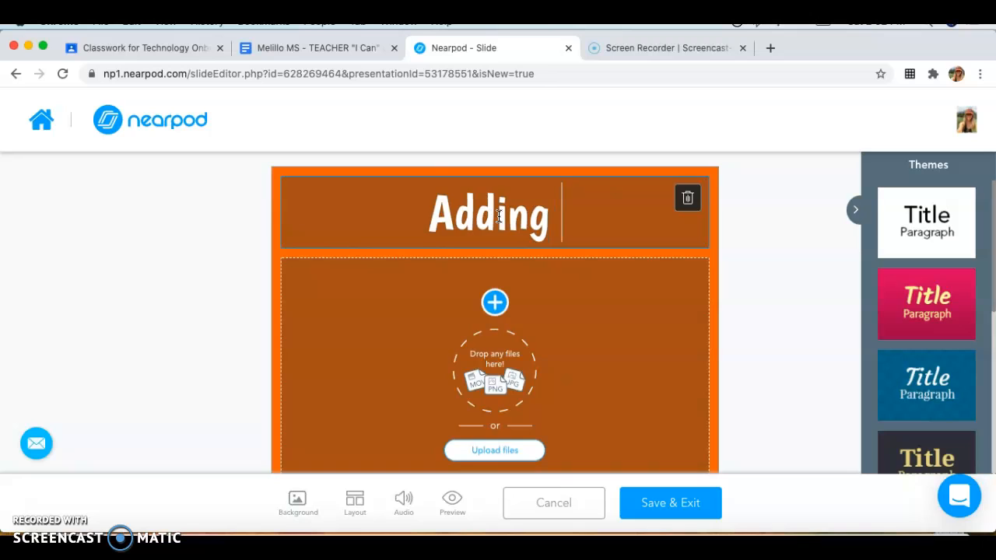
text(Videos)
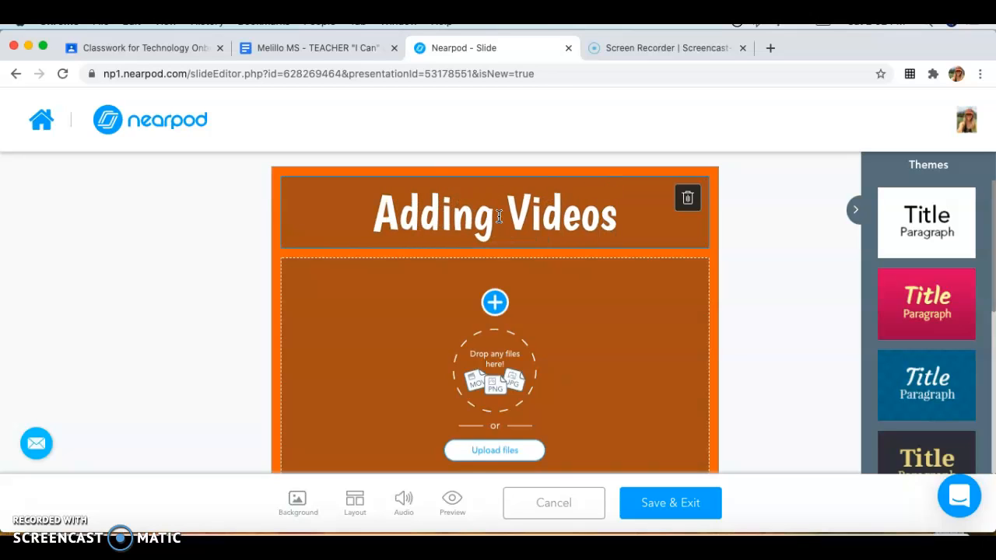
click(477, 271)
Step: Change the "Adding Videos" slide's layout to Title + two elements
scroll(476, 283, down, 1)
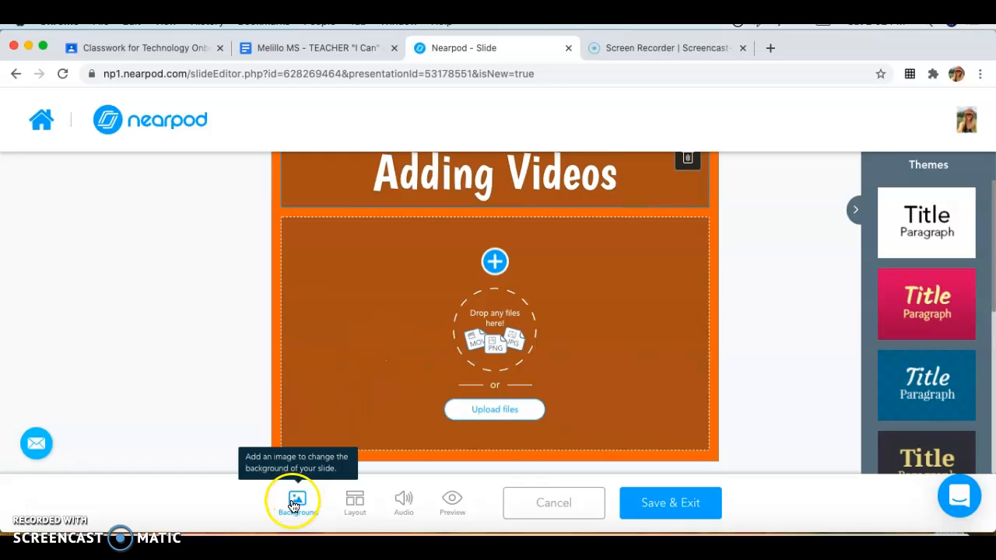
click(355, 506)
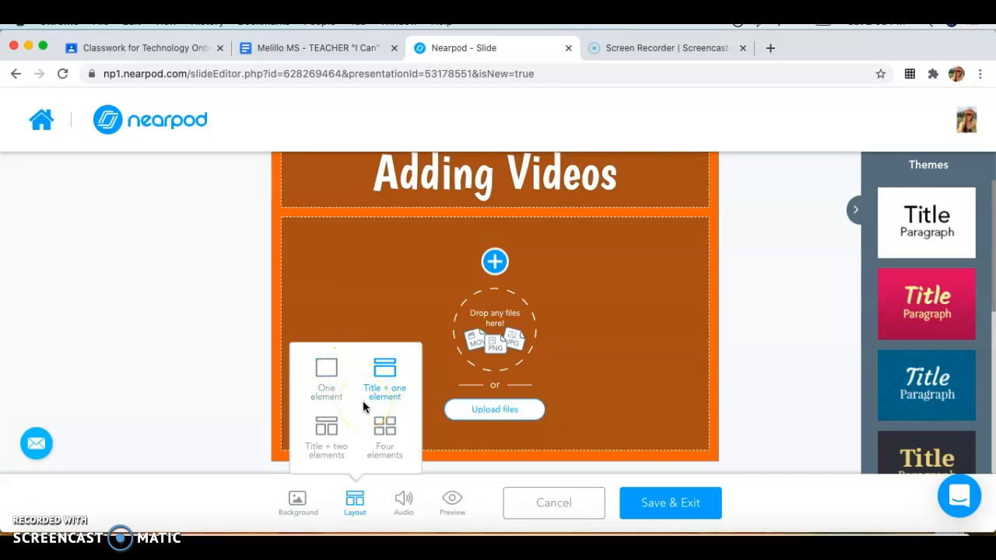
click(326, 430)
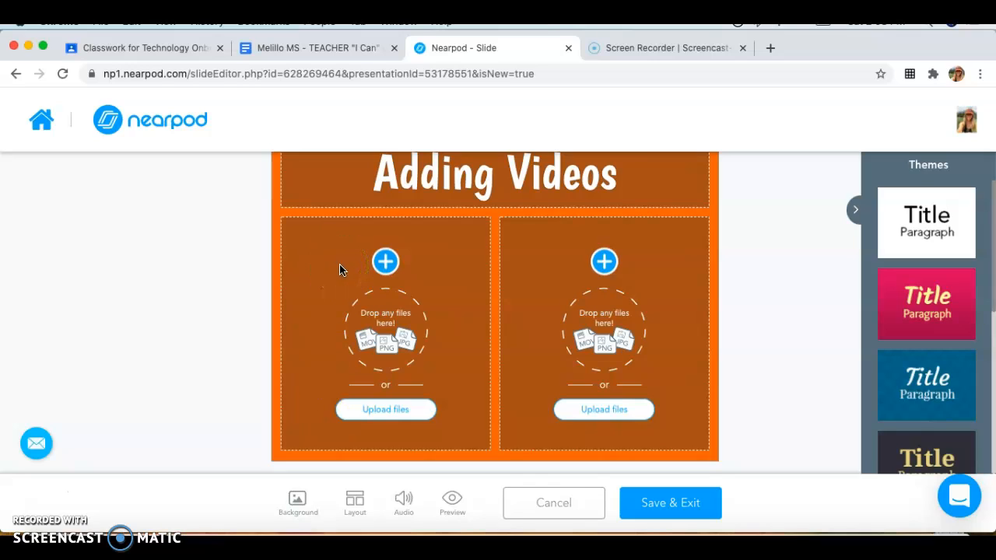
Step: Add the text "Adding videos in Nearpod is SO EASY!!!" to the slide's left element and set its size to Huge
click(387, 263)
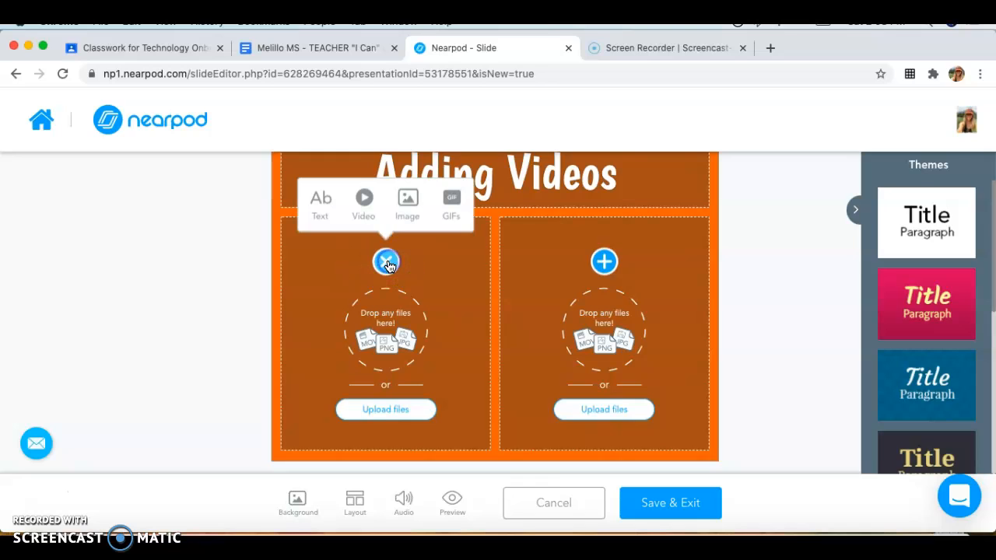
click(321, 213)
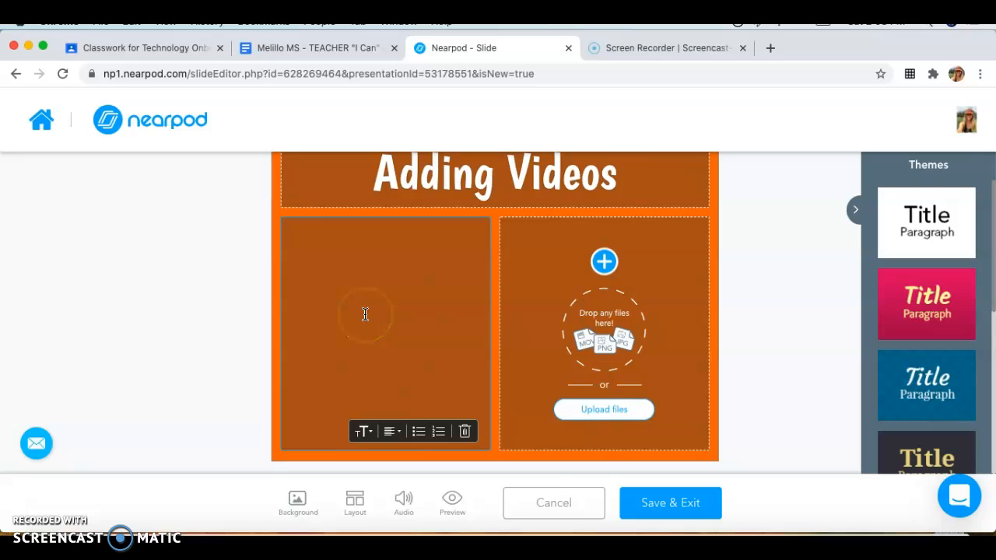
text(A)
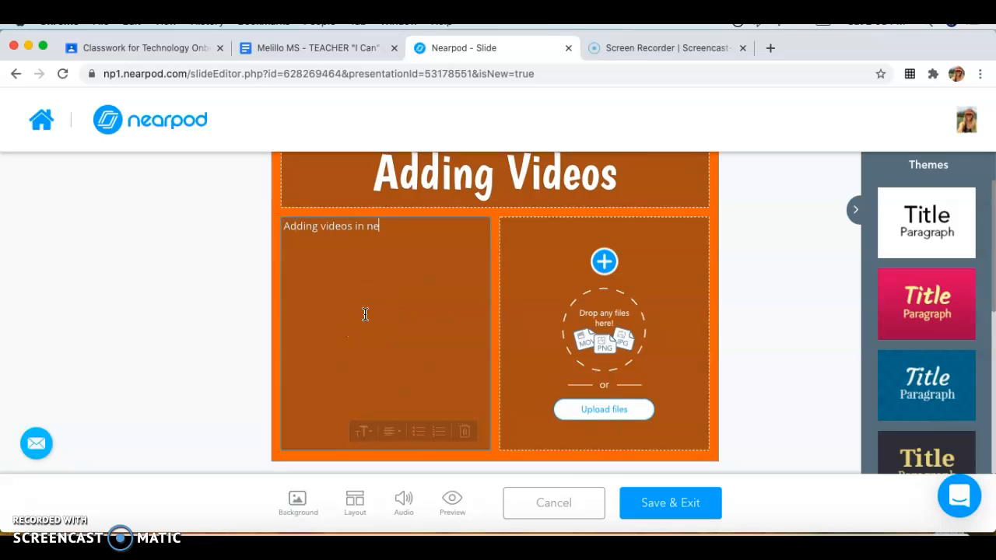
text(dding videos in Nearpod is SO EASY!!!)
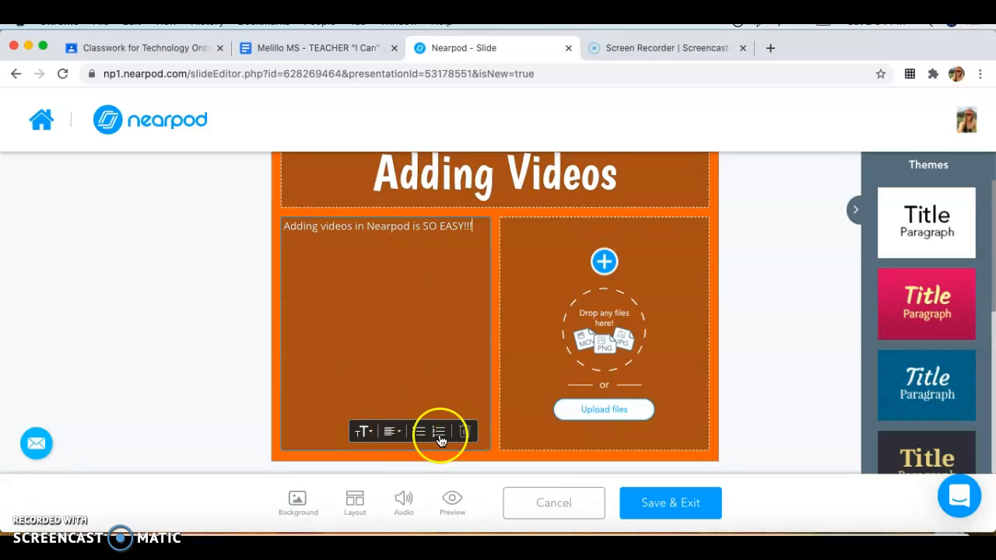
click(360, 436)
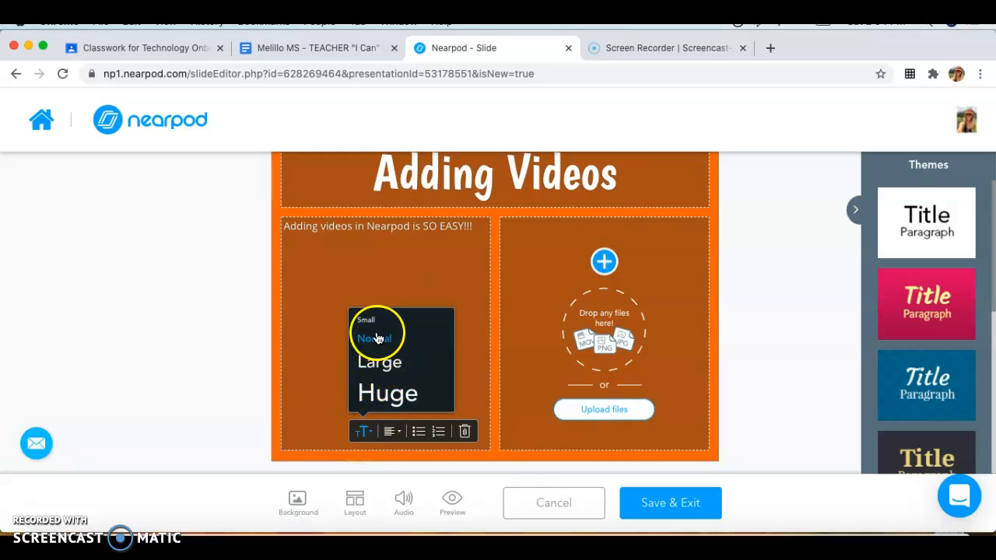
click(391, 397)
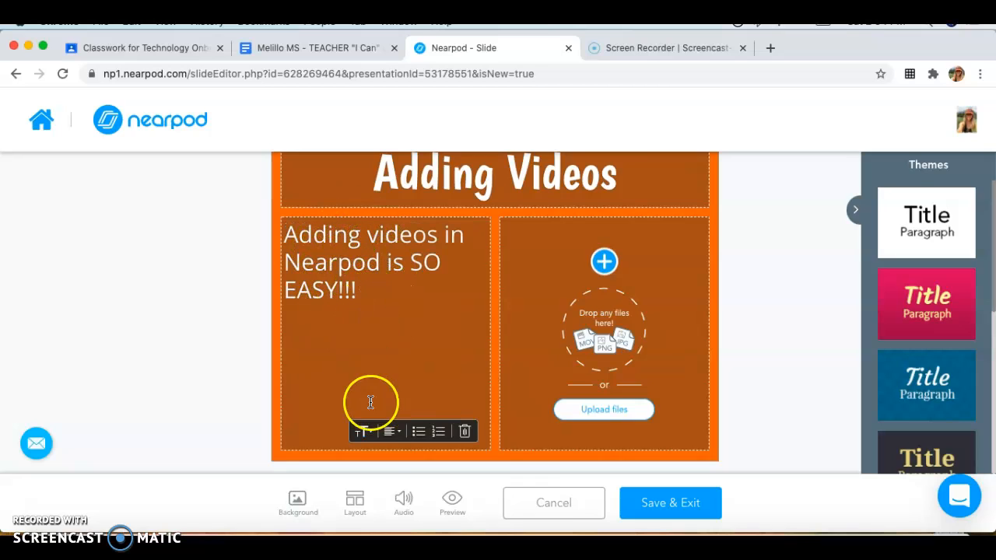
Step: Try center alignment on the paragraph about adding videos and return it to left alignment
click(391, 432)
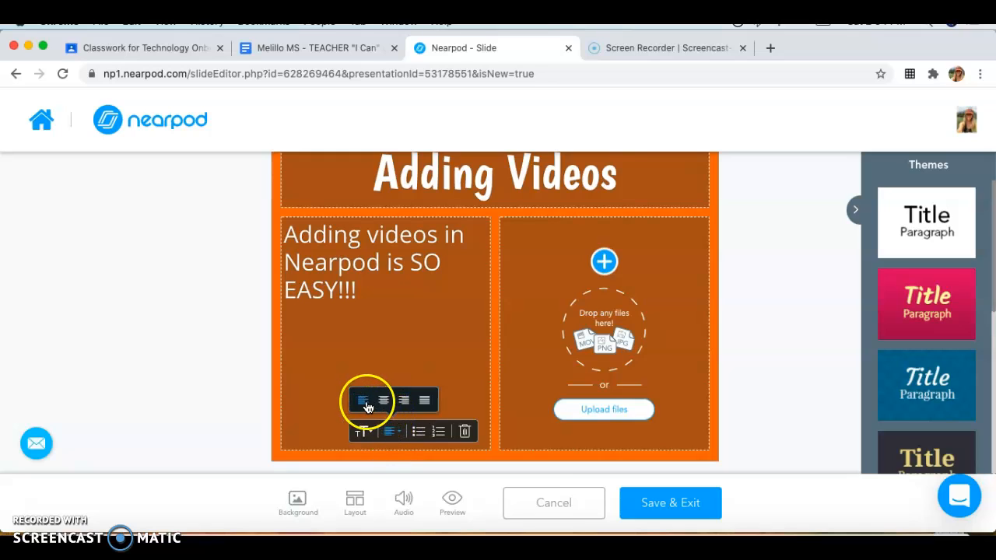
click(384, 400)
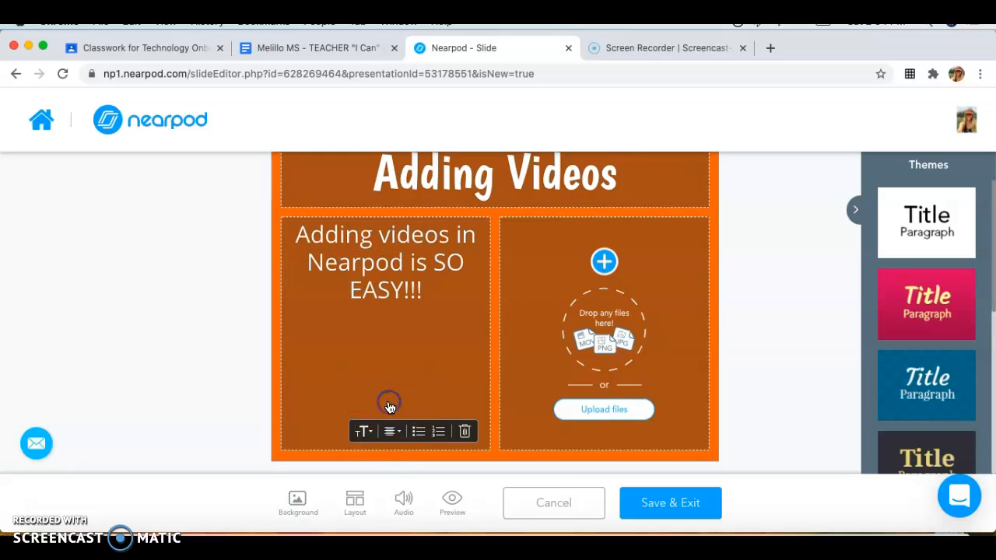
click(392, 433)
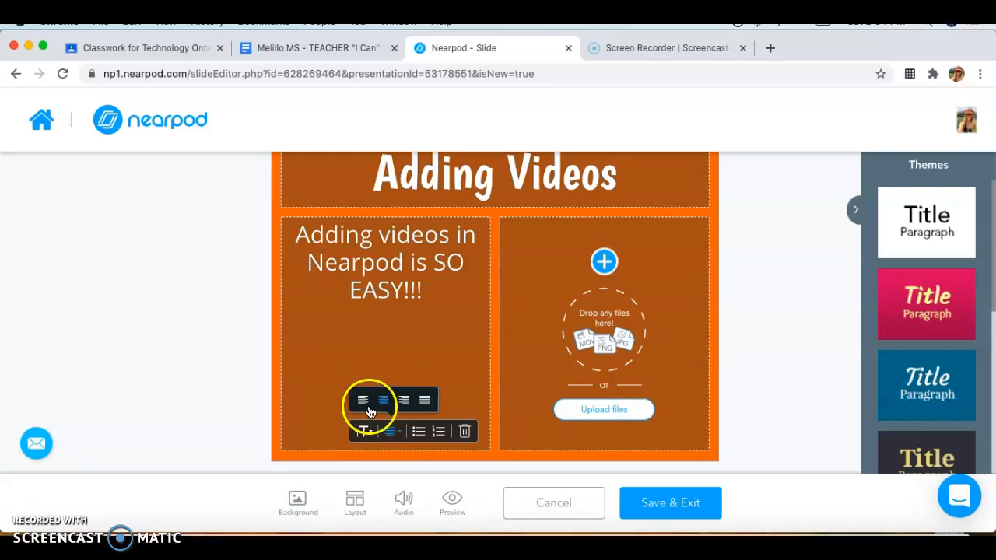
click(367, 406)
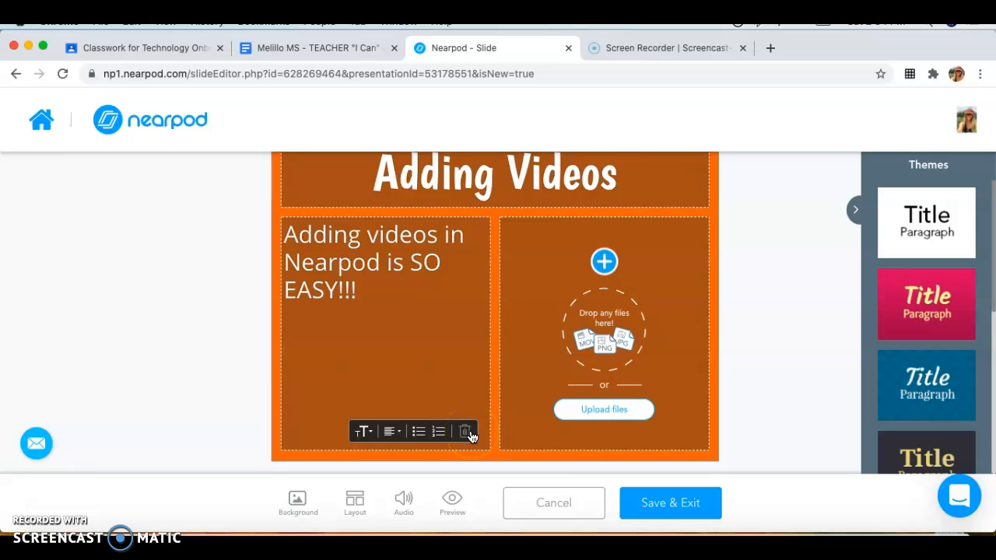
Step: Start adding a video to the slide's empty right element, with the YouTube search ready for input
click(606, 267)
click(584, 200)
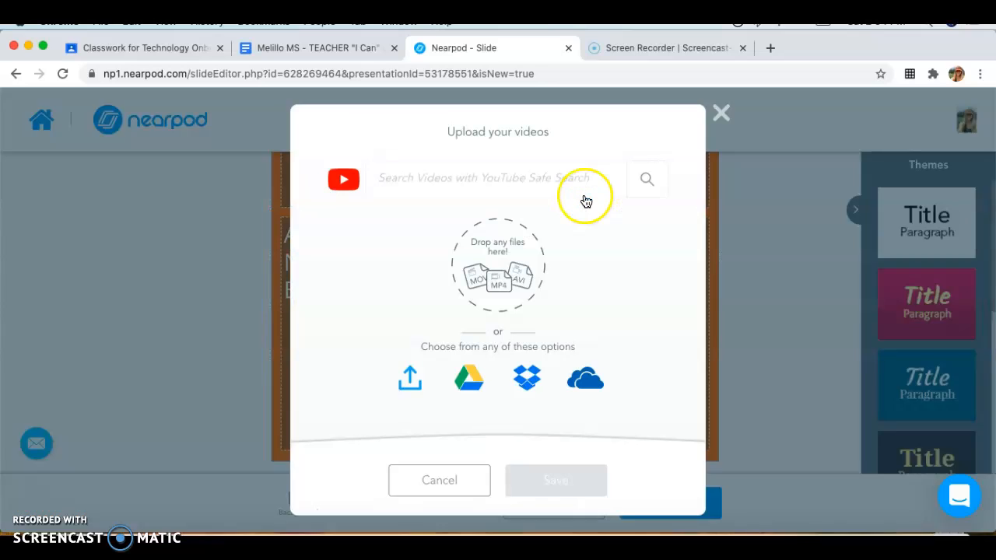
click(506, 180)
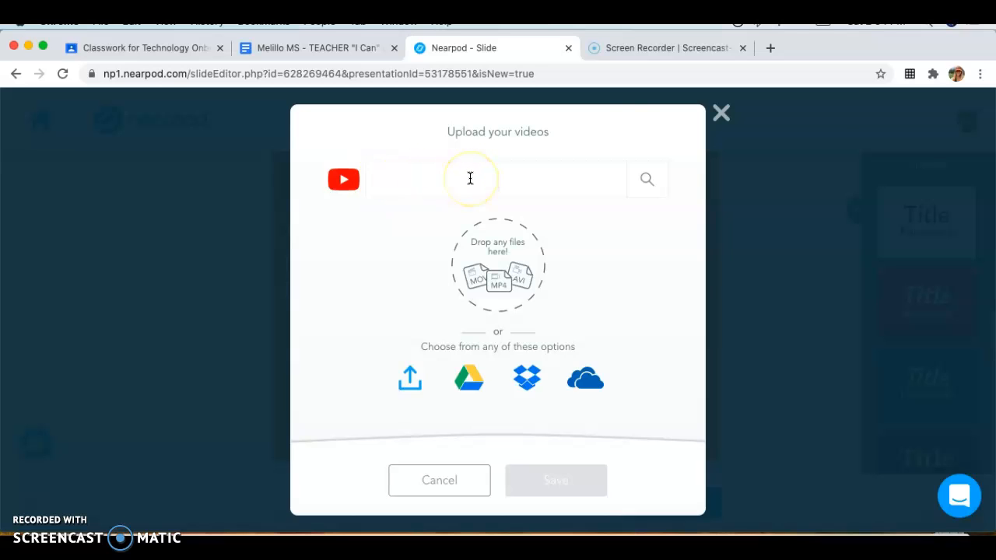
Step: Open youtube.com in a new browser tab and copy the address of the "Buena Vista Social Club - Chan Chan (Official Audio)" video
click(771, 48)
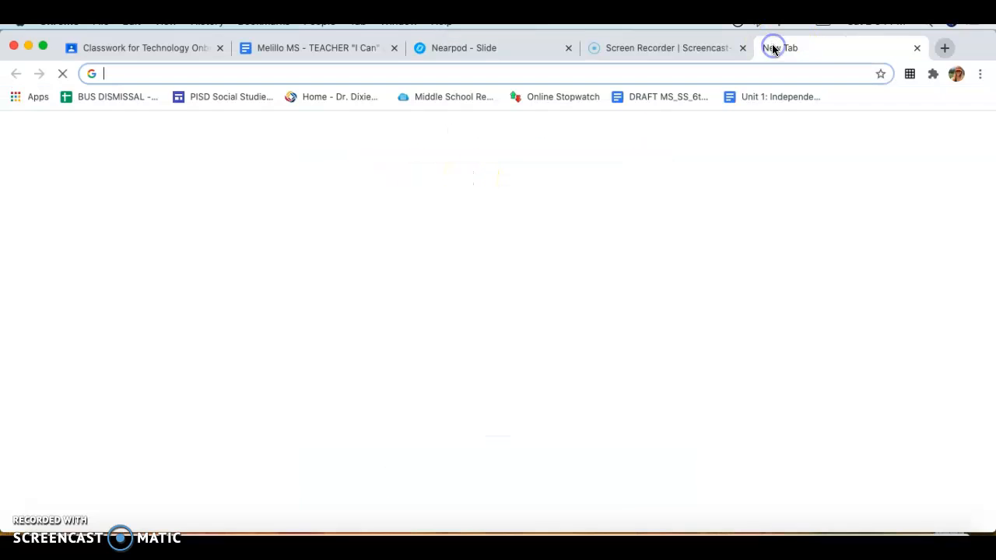
text(youtube.com)
key(Return)
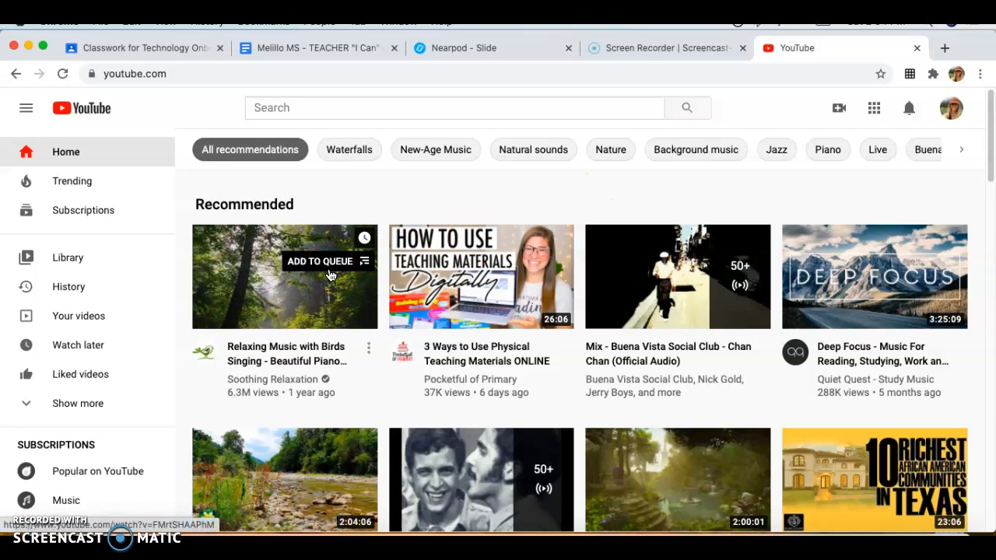
click(644, 275)
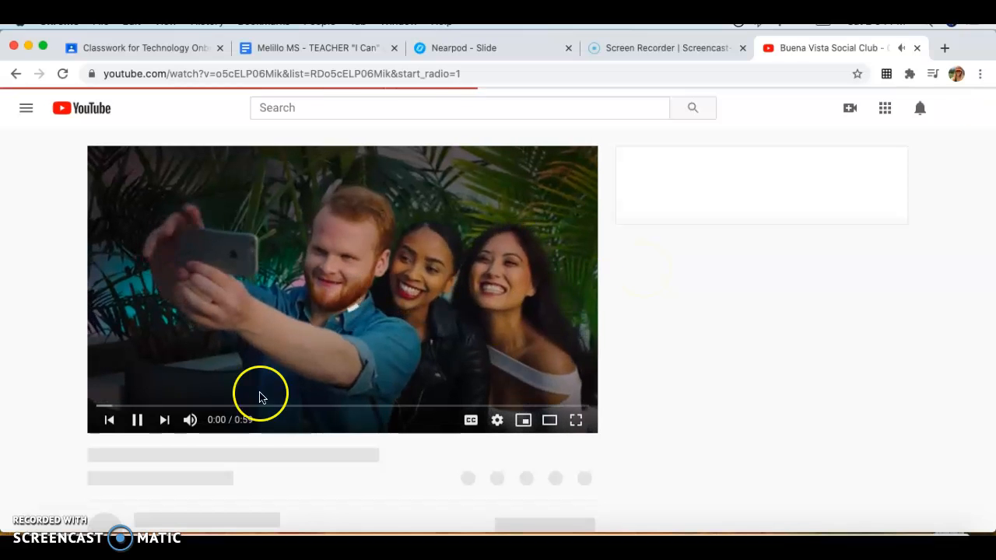
click(137, 422)
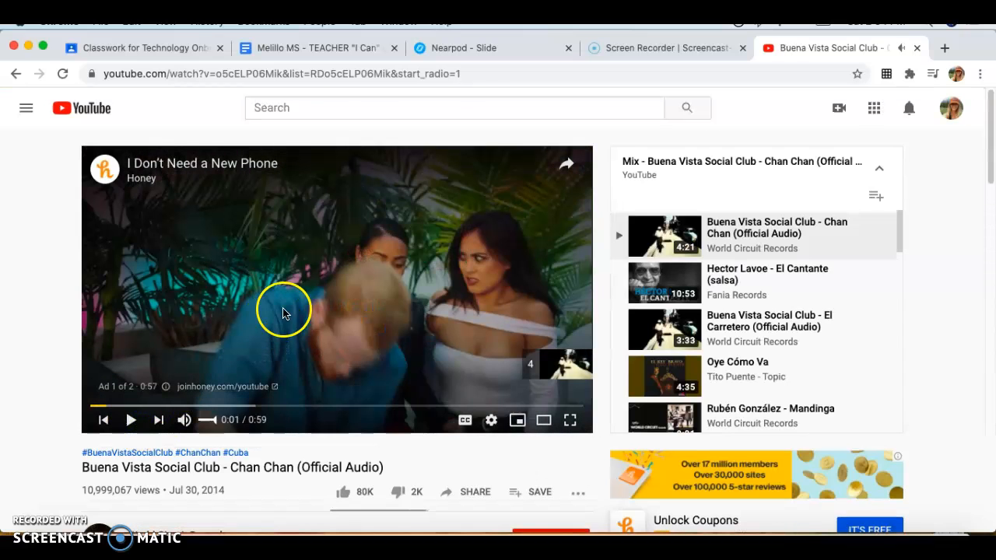
click(338, 74)
key(super+c)
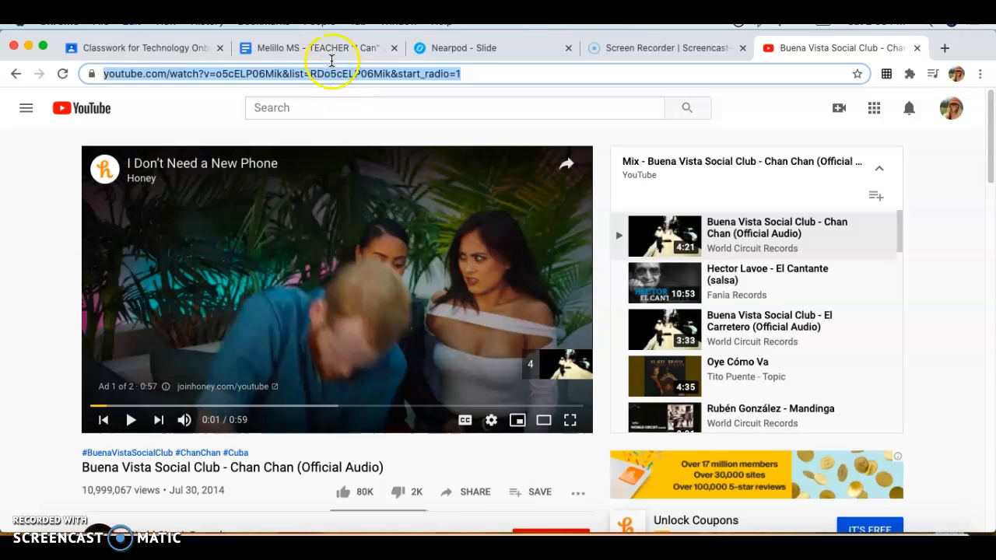
Step: Switch back to Nearpod and look up the video by pasting the copied YouTube address into the video search
click(611, 51)
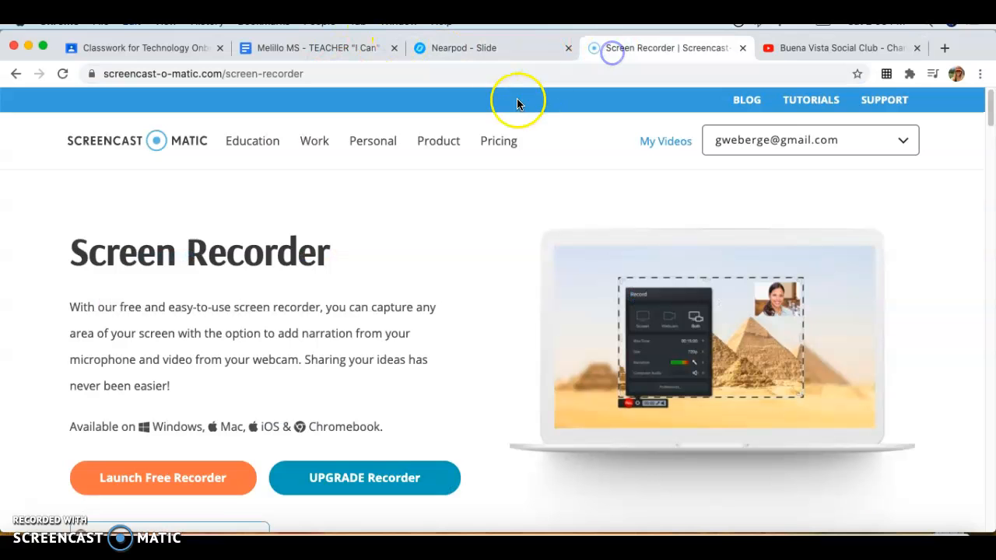
click(489, 48)
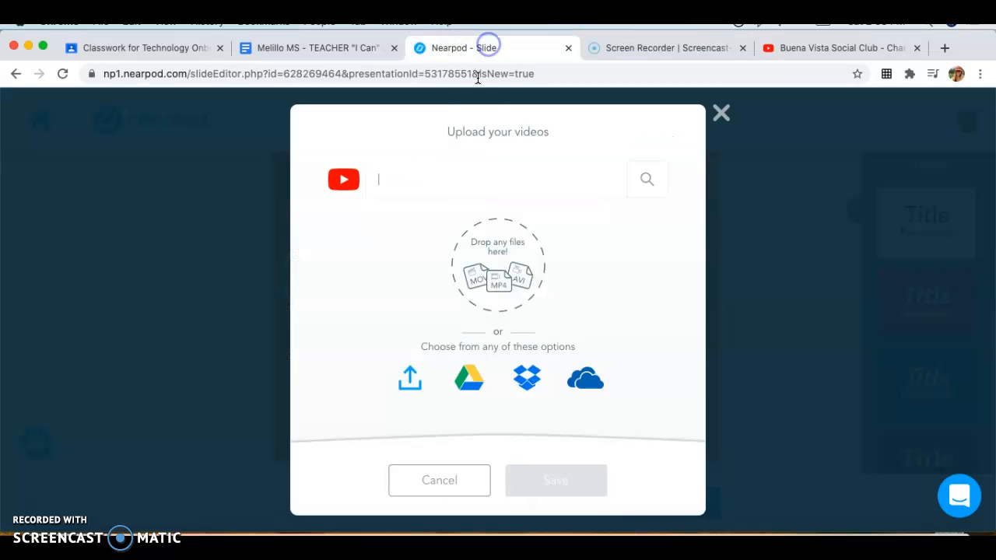
key(super+v)
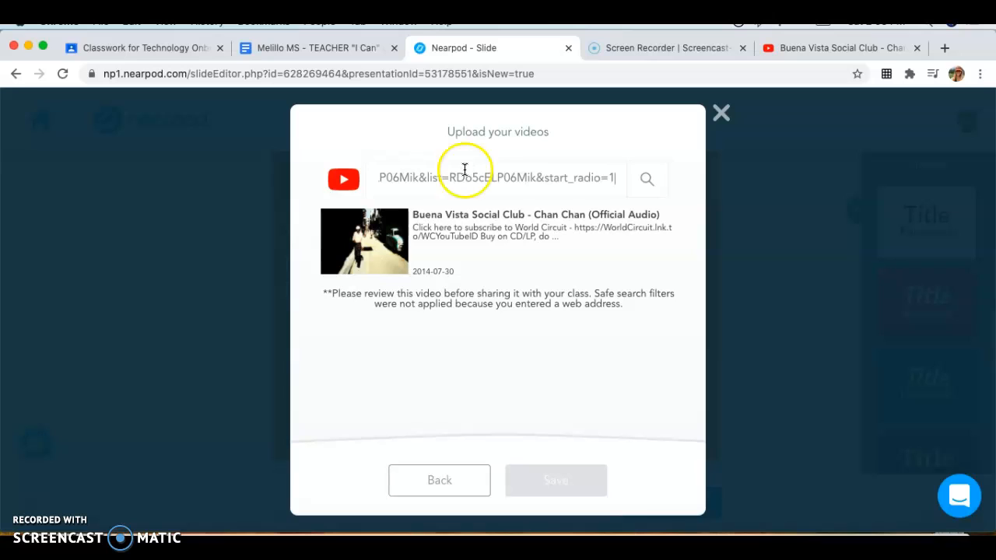
Step: Search for "buena vista social club" and insert the "Chan Chan (Official Audio)" video into the slide's right element
triple_click(474, 179)
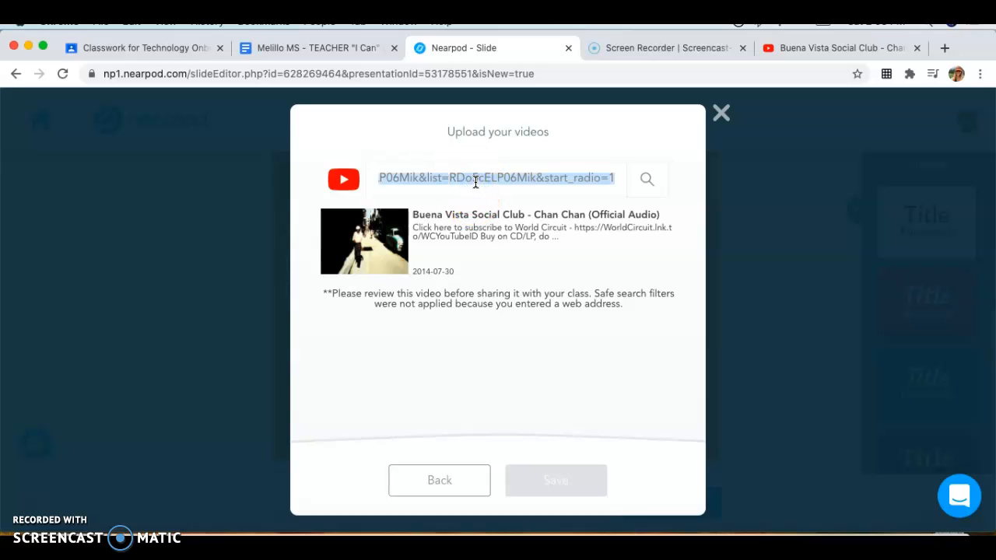
text(buena vista social club)
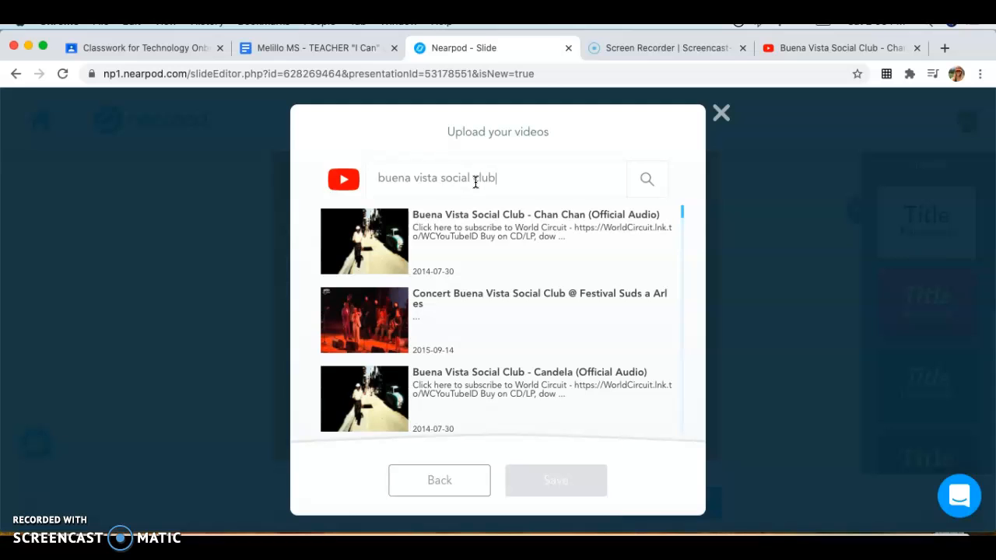
scroll(368, 342, down, 3)
scroll(369, 343, up, 3)
click(369, 250)
click(558, 483)
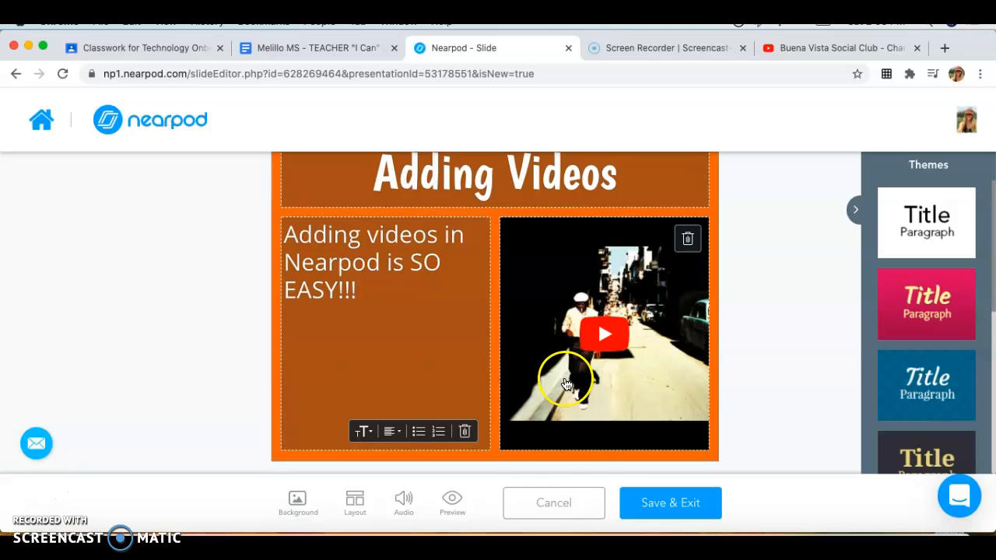
Step: Save the "Adding Videos" slide and return to the lesson's slide overview
click(654, 506)
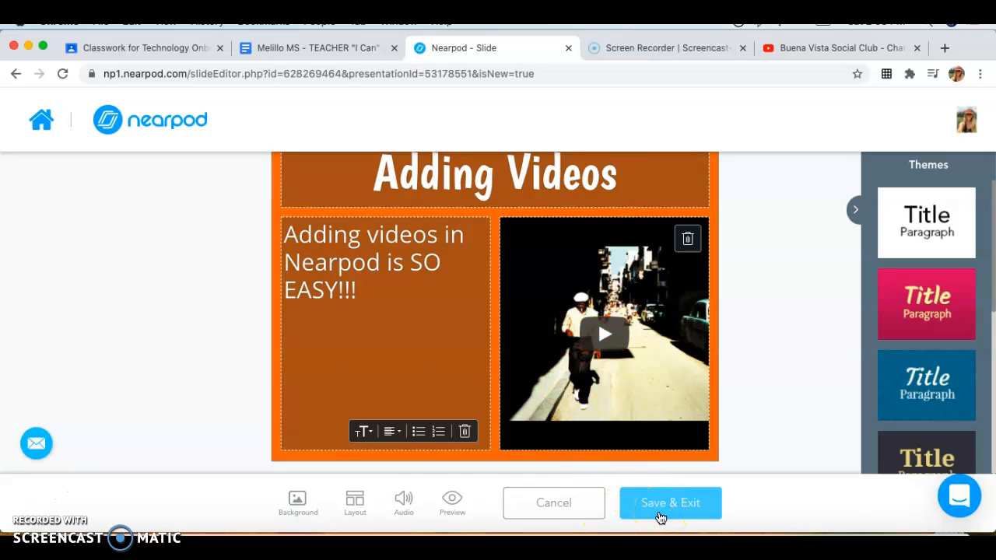
click(355, 504)
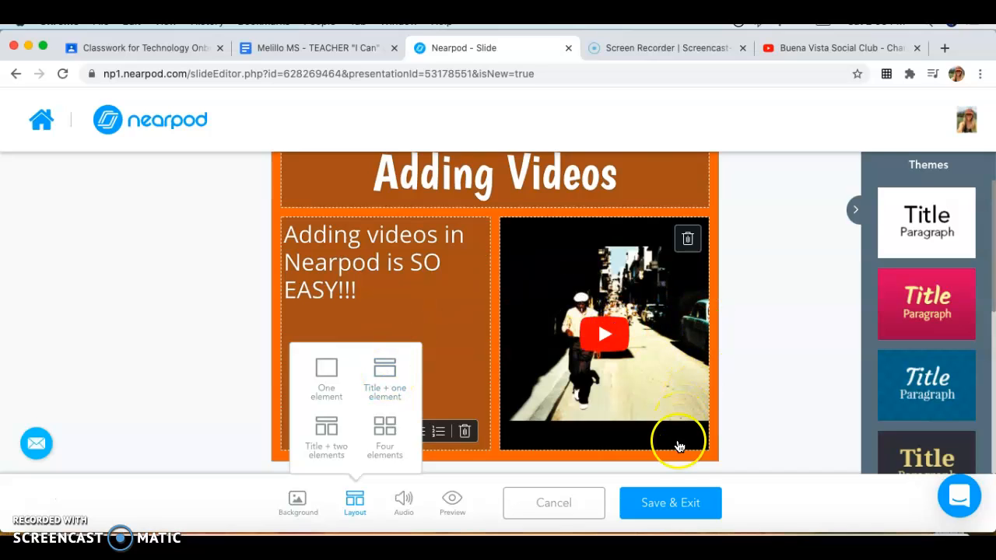
click(679, 504)
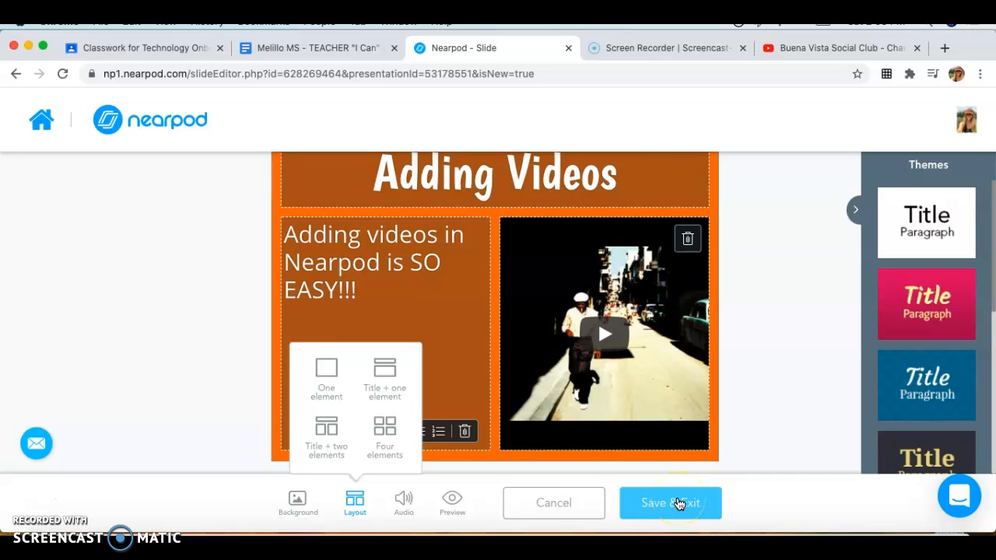
click(658, 506)
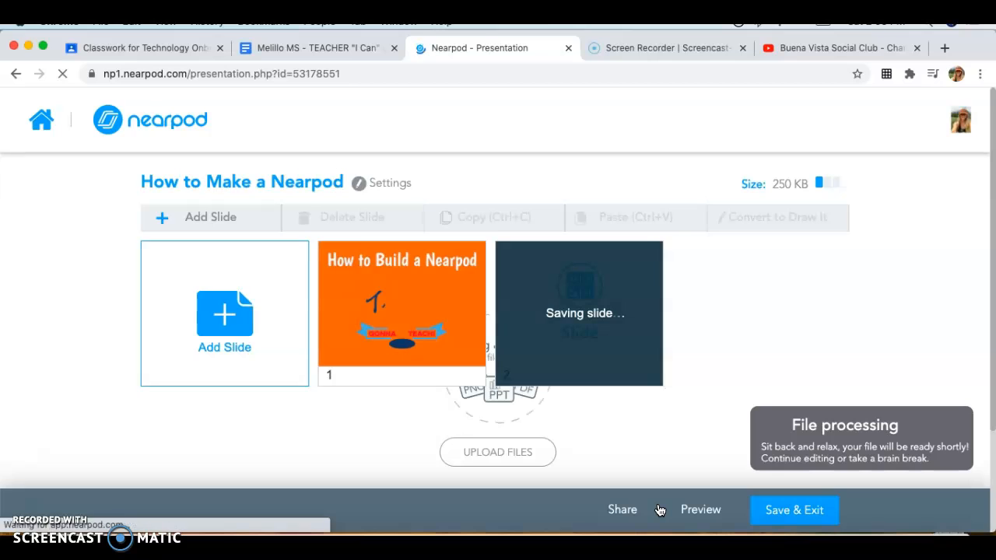
click(641, 432)
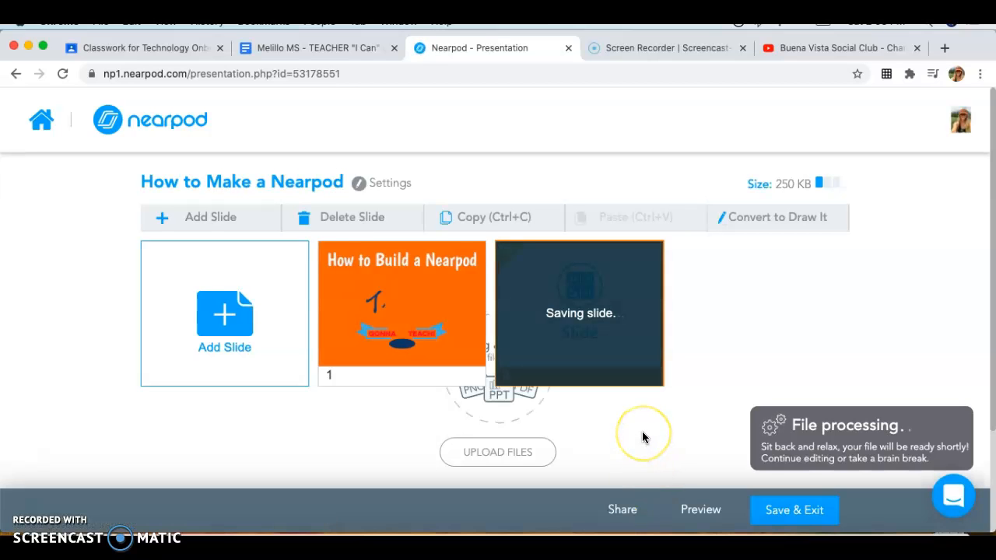
Step: Upload "Lesson Plans Grades 1-3.pdf" from the Yoga Ed folder in iCloud Drive and add it to the lesson as a PDF Viewer
scroll(643, 439, down, 1)
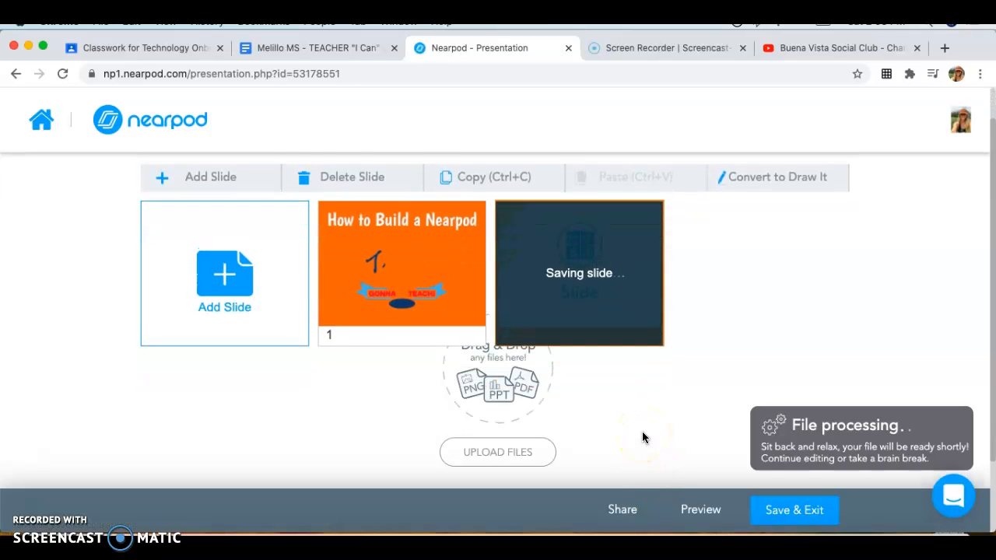
click(500, 454)
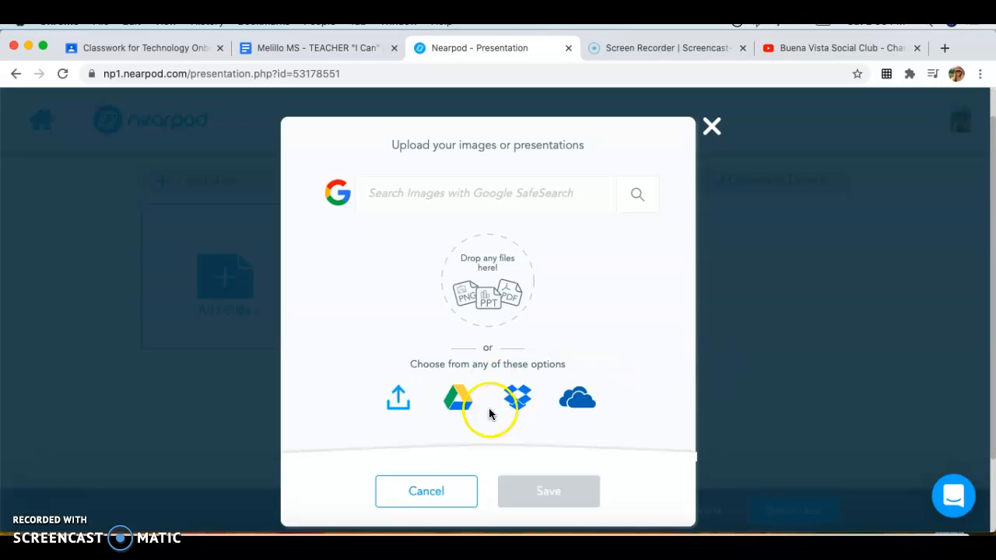
click(405, 415)
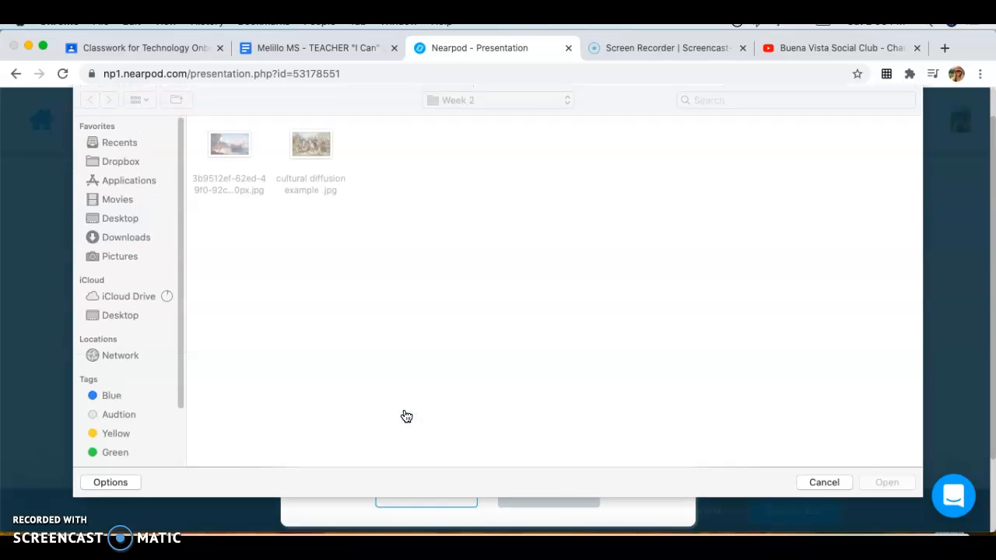
click(140, 296)
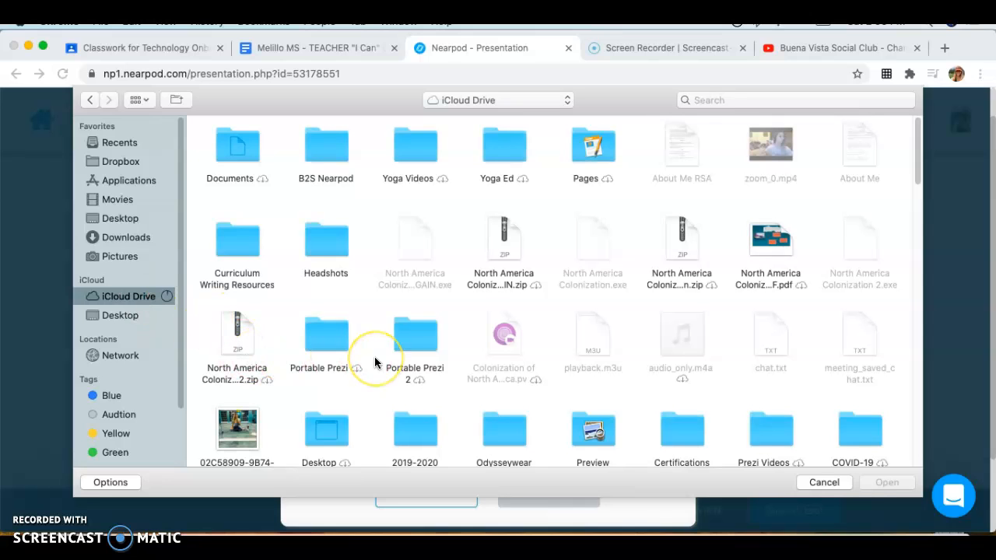
double_click(499, 144)
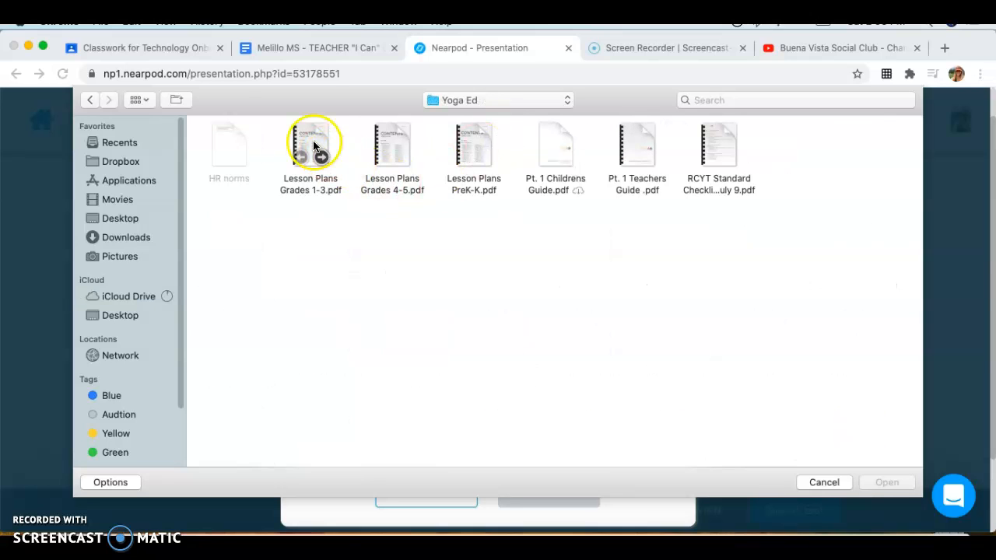
click(309, 139)
double_click(309, 140)
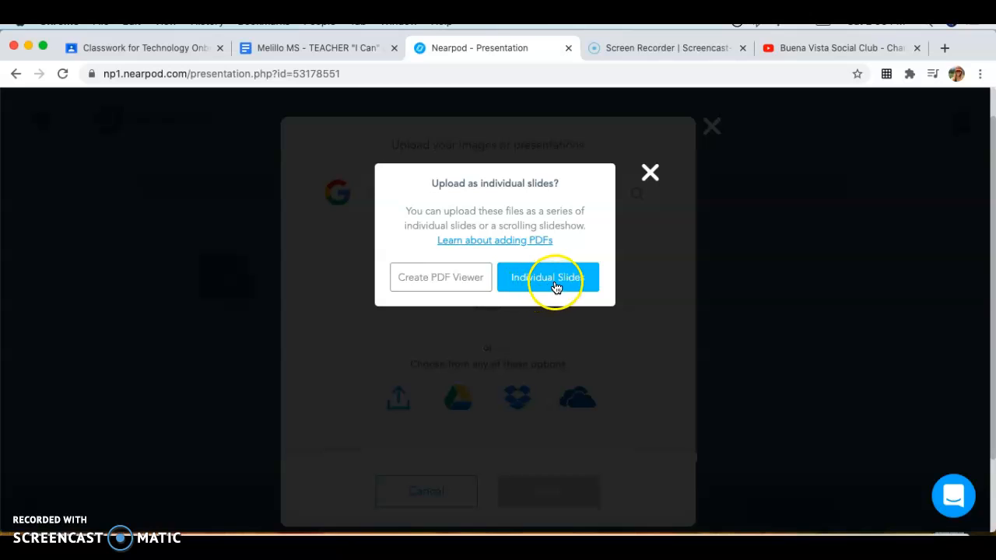
click(455, 288)
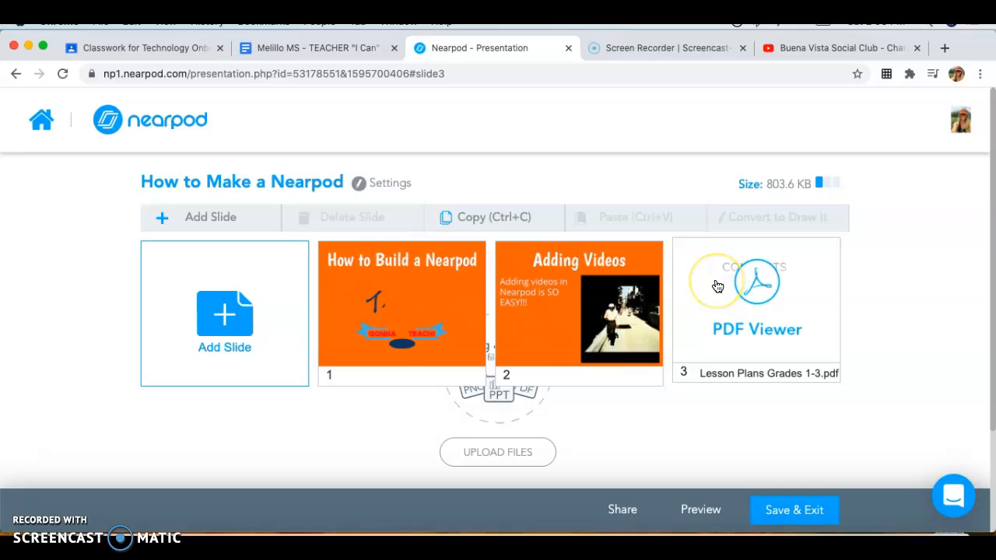
Step: Preview the lesson as a student through all three slides, look through the yoga PDF's pages, and close the preview
click(699, 512)
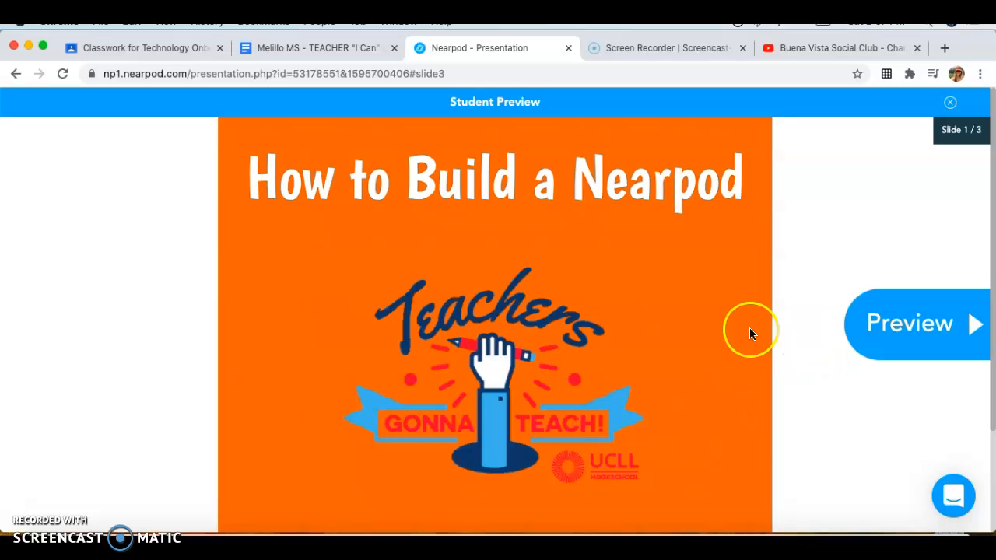
click(896, 324)
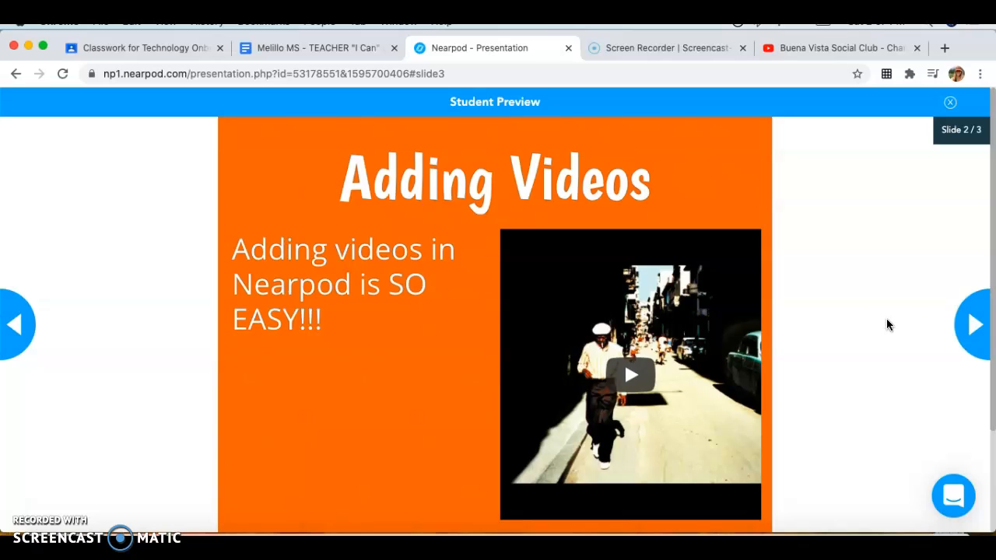
click(973, 329)
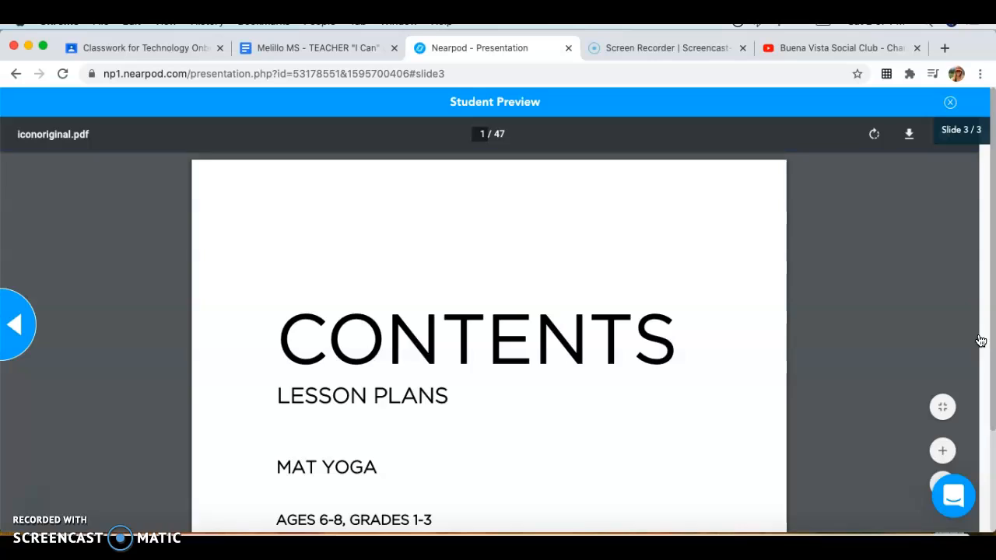
scroll(726, 367, down, 1)
scroll(724, 366, down, 10)
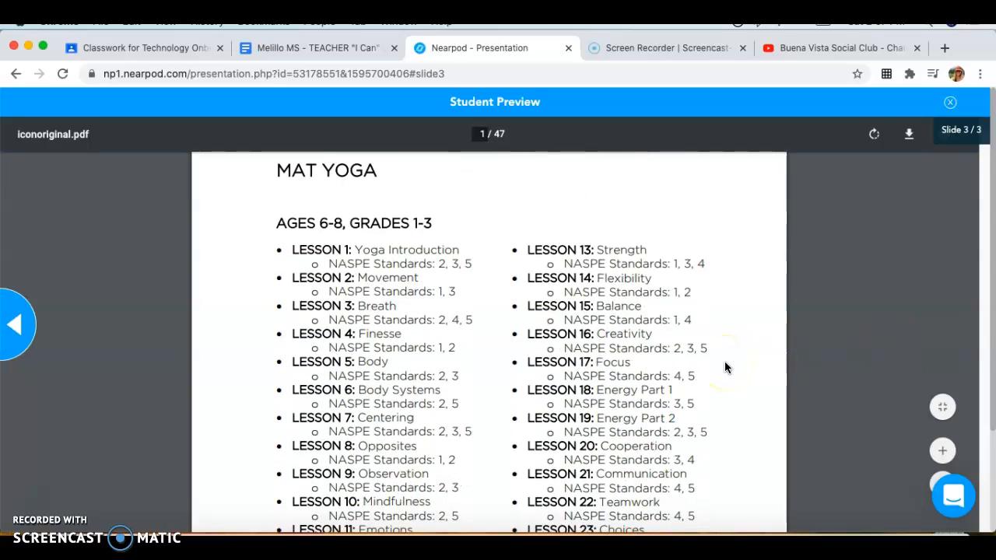
scroll(724, 367, down, 15)
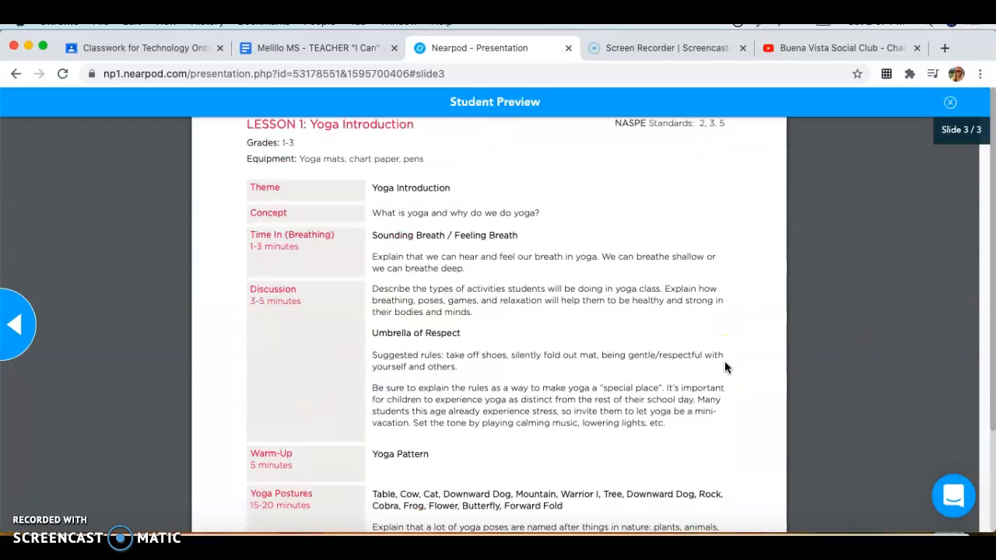
scroll(725, 368, down, 15)
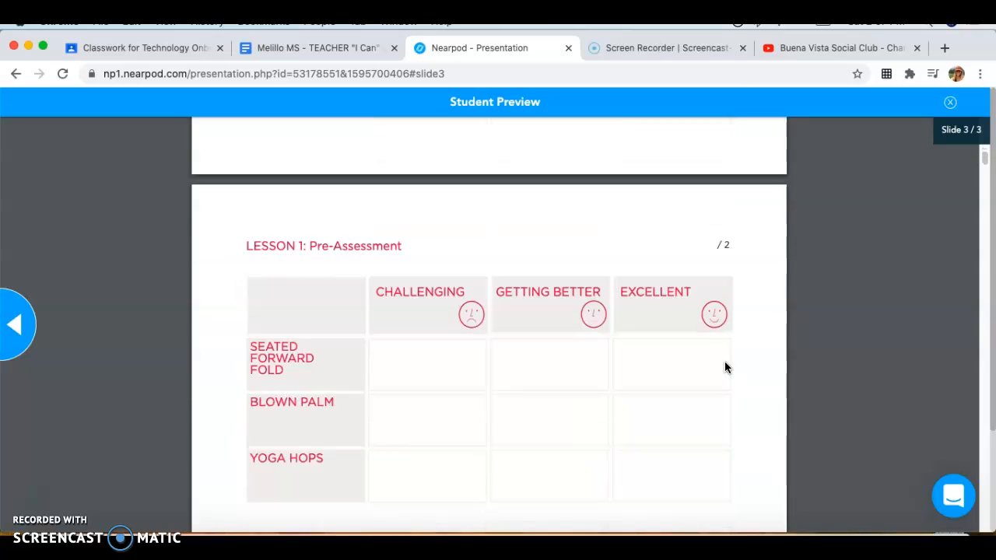
scroll(725, 368, up, 10)
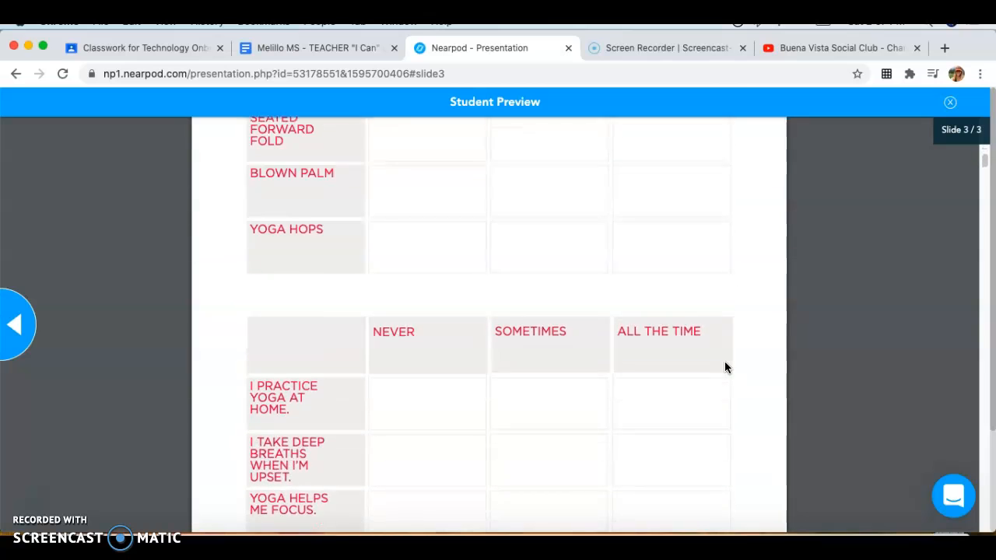
scroll(724, 367, up, 5)
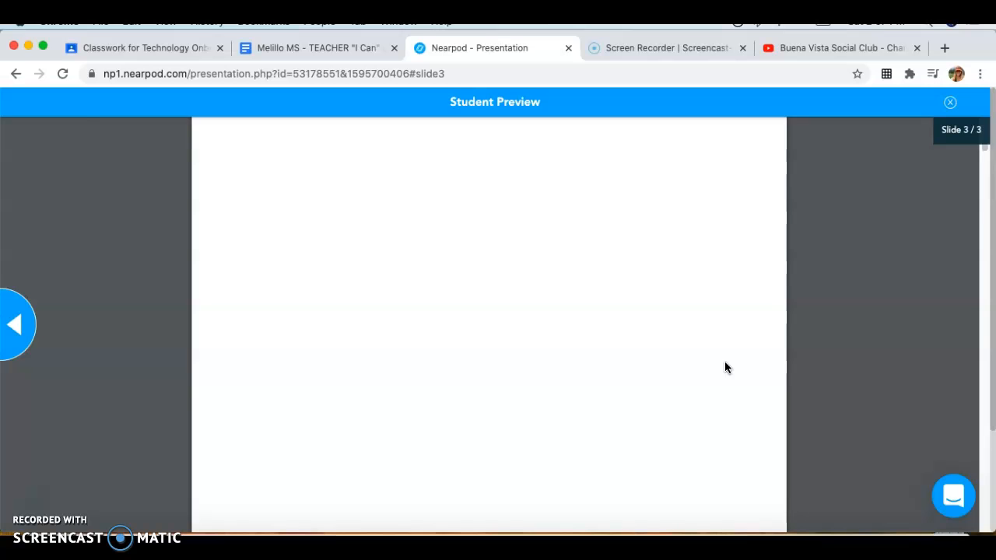
click(950, 105)
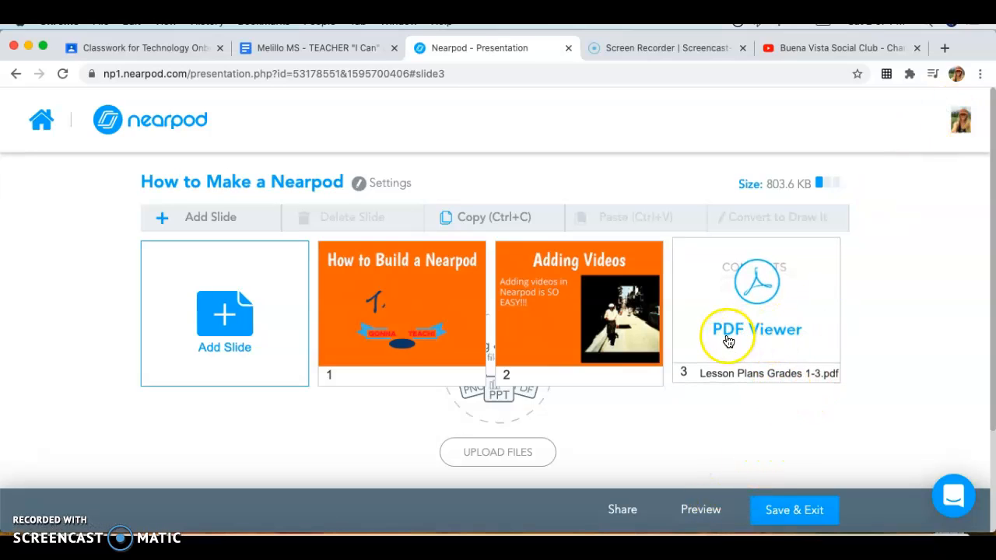
Step: Upload "Lesson Plans Grades 4-5.pdf" from the computer and add it to the lesson as a second PDF Viewer
click(236, 345)
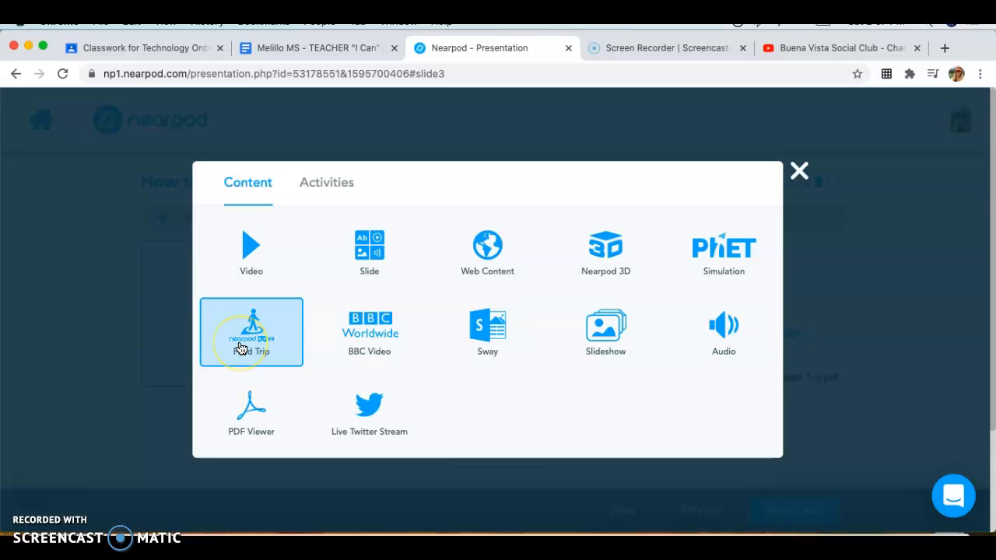
click(253, 412)
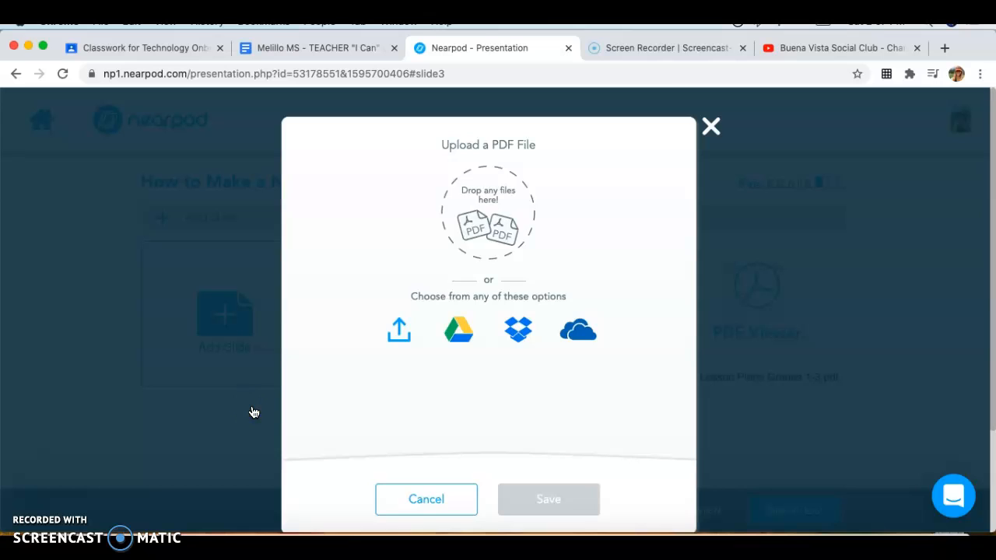
click(399, 341)
double_click(399, 154)
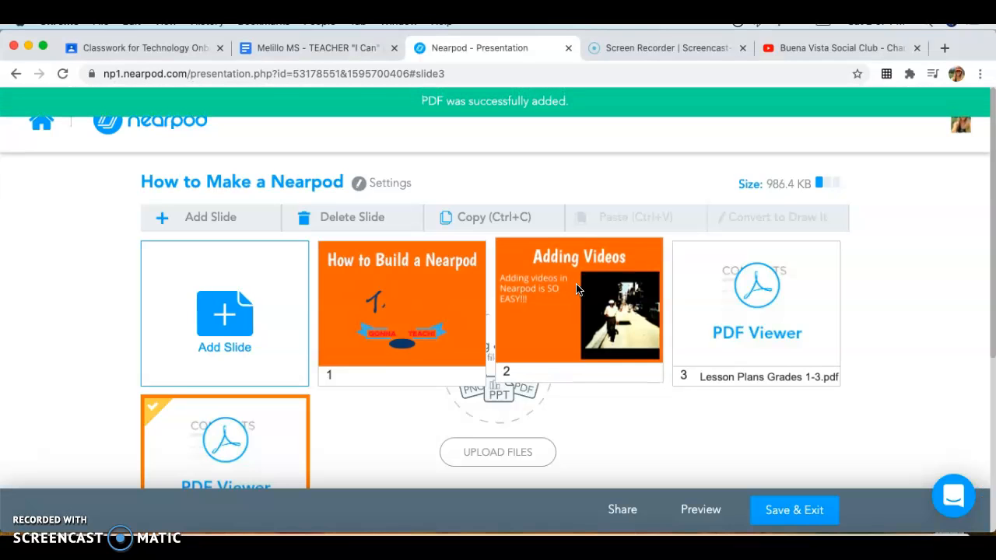
Step: Check the four slides in the overview, then save the lesson and exit to My Library
scroll(584, 352, down, 3)
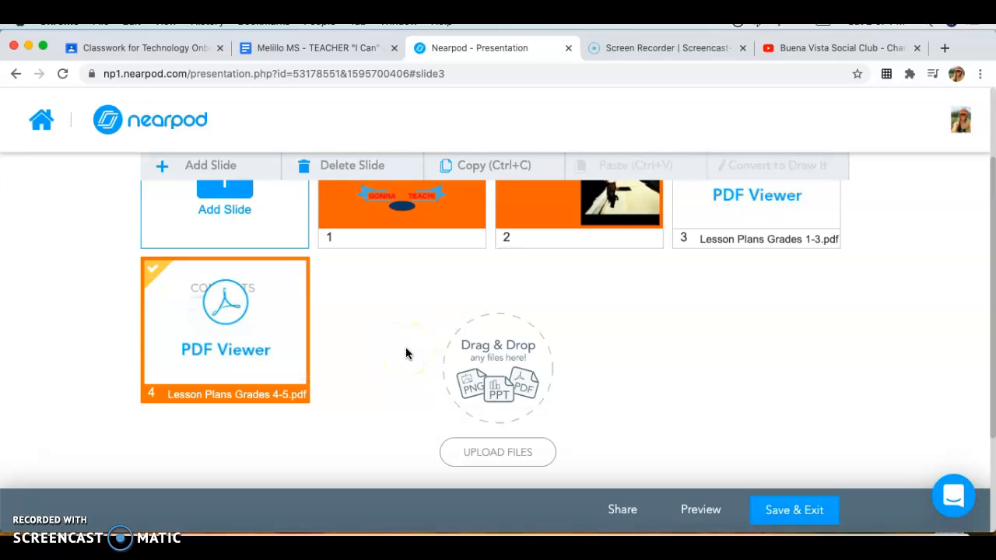
scroll(405, 354, up, 2)
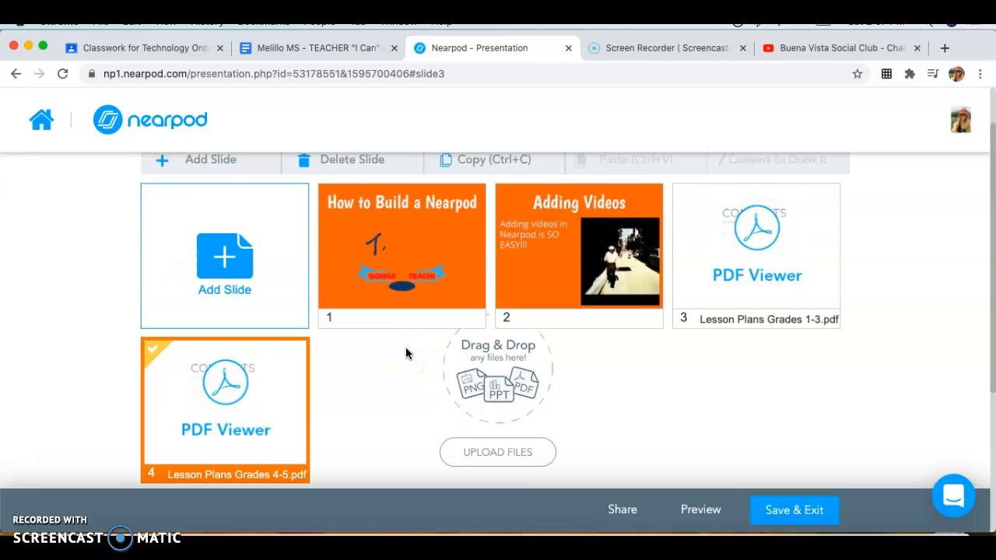
scroll(406, 354, up, 2)
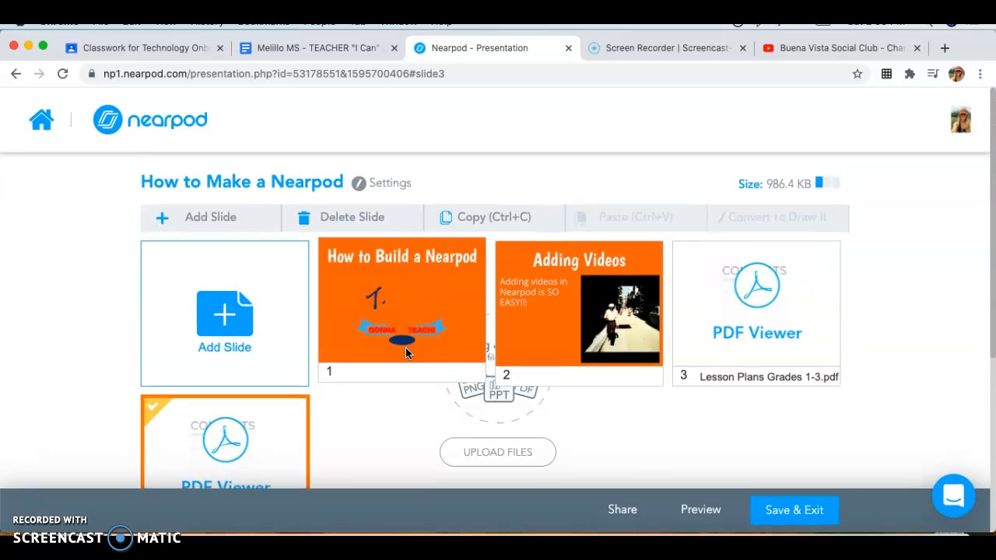
scroll(406, 347, down, 3)
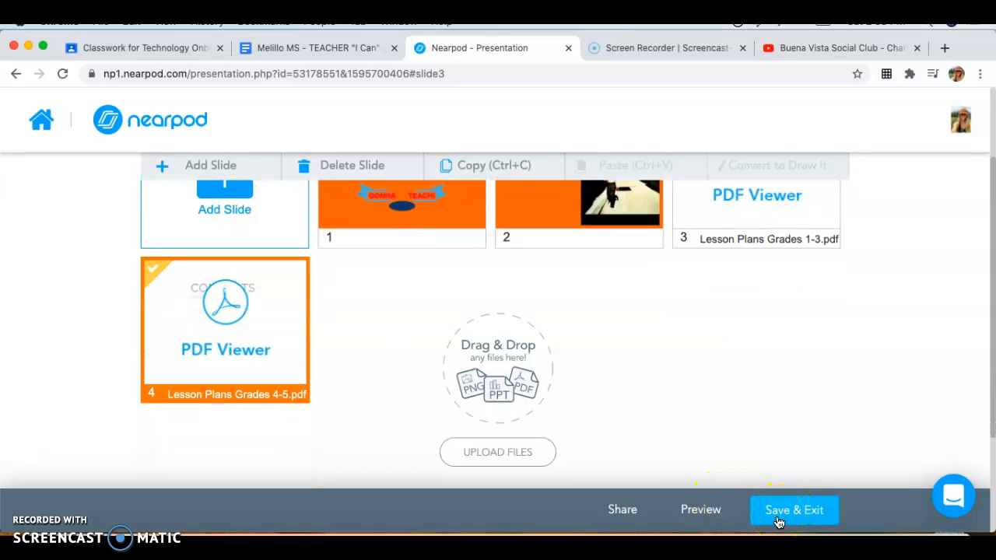
click(793, 510)
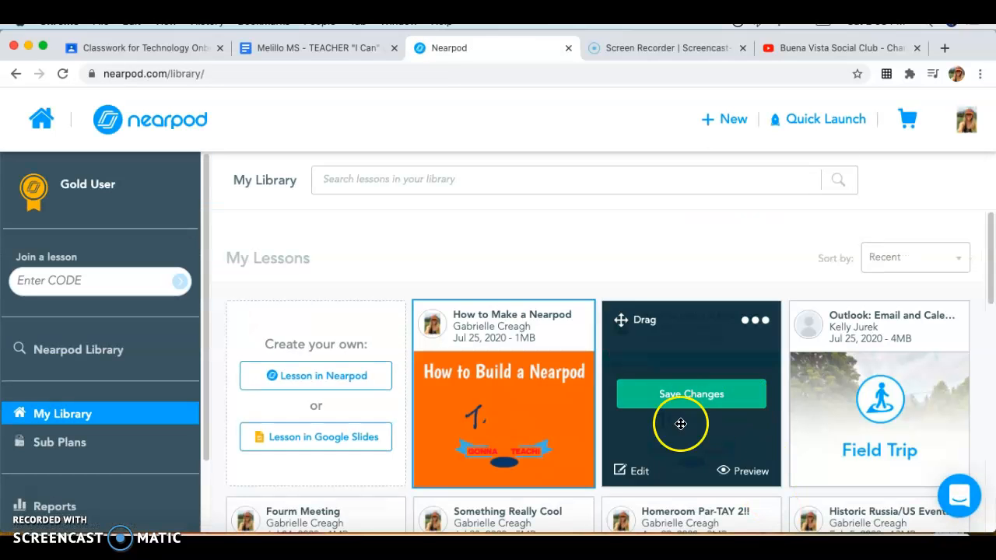
scroll(482, 381, down, 1)
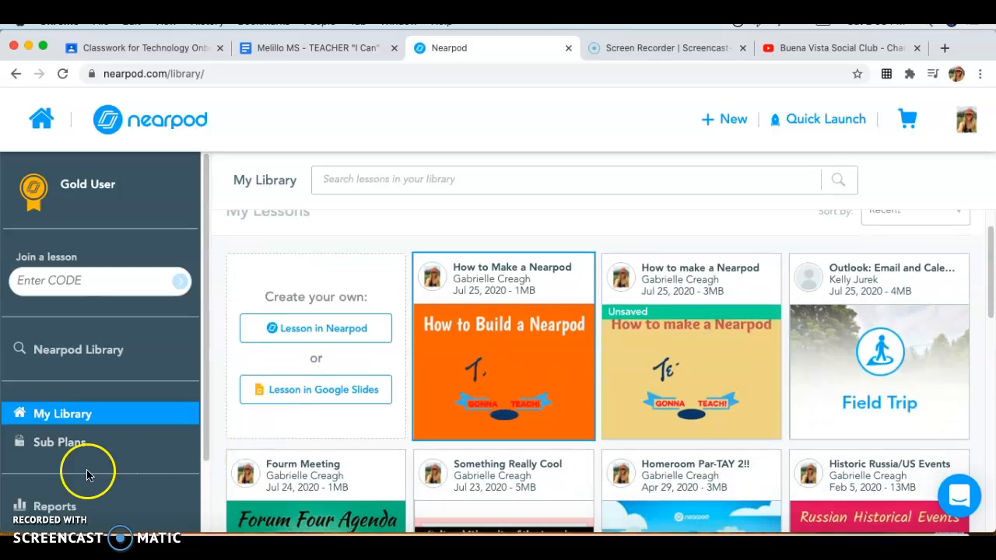